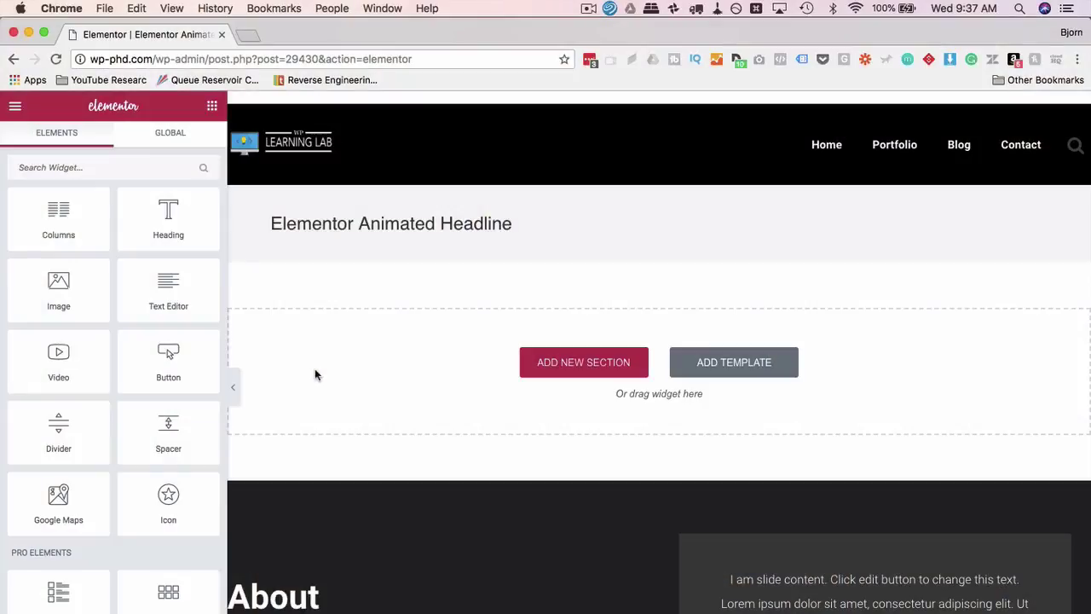
# - Scroll the Elements panel to bring Animated Headline into view under Pro Elements
pyautogui.scroll(-10, 166, 417)
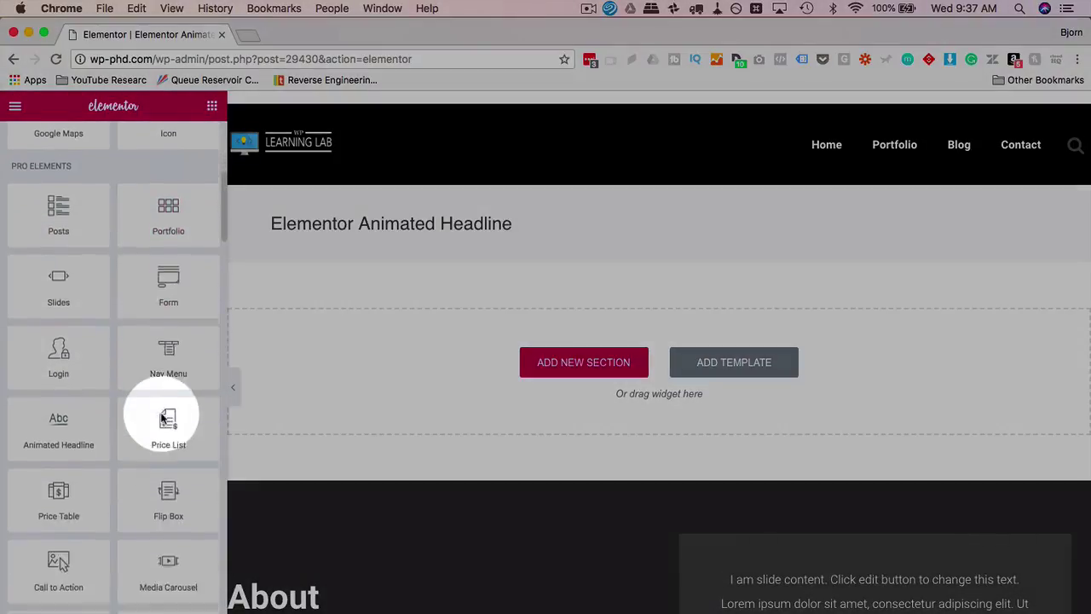
pyautogui.scroll(-3, 165, 418)
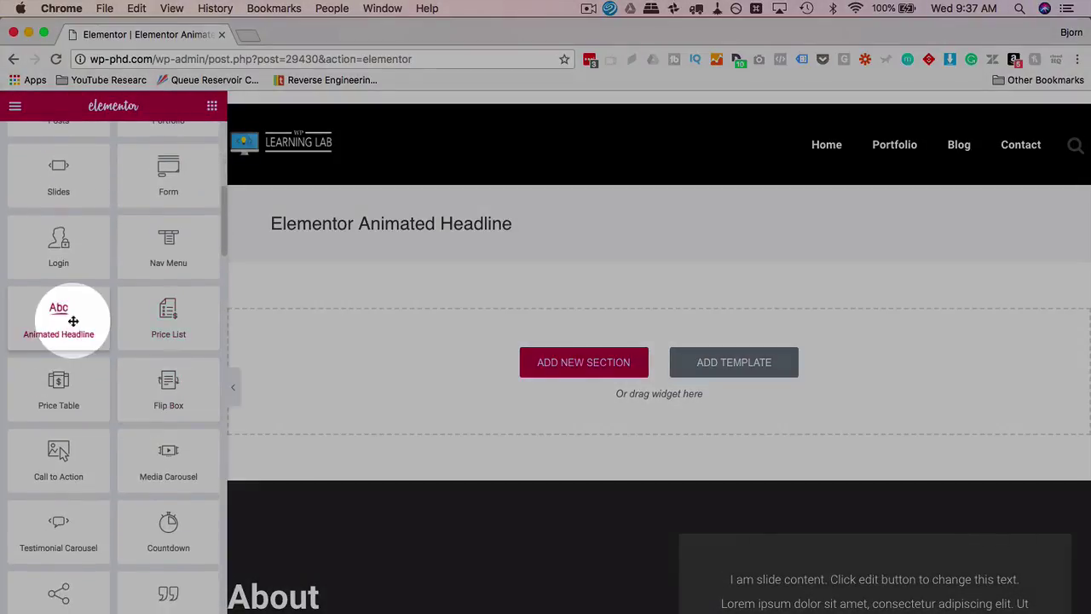
pyautogui.scroll(4, 72, 317)
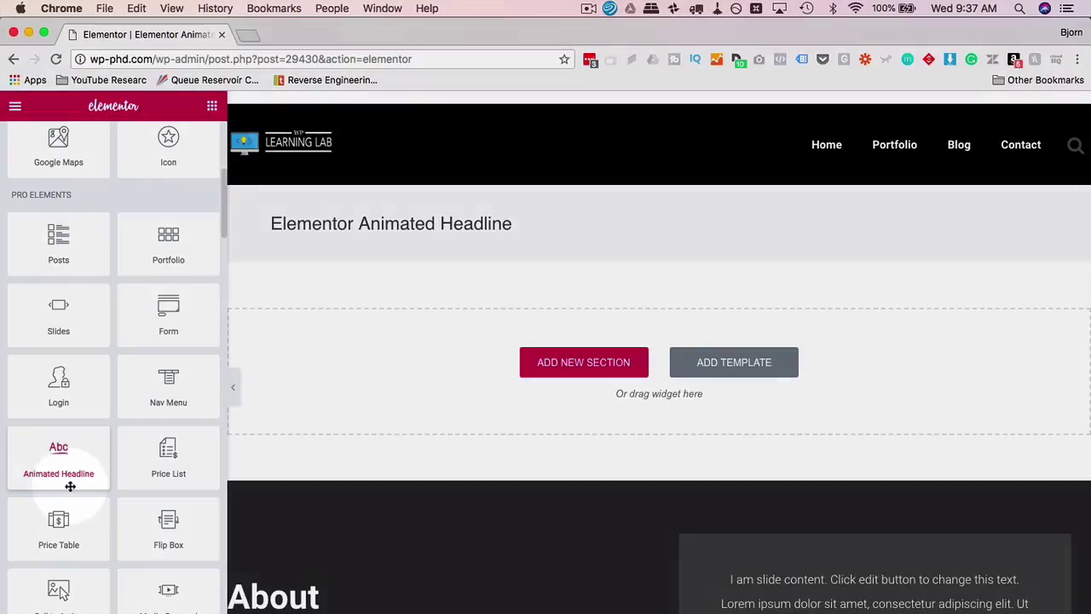
# - Drag an Animated Headline into the empty section and select the new 'This page is Amazing' headline
pyautogui.click(70, 478)
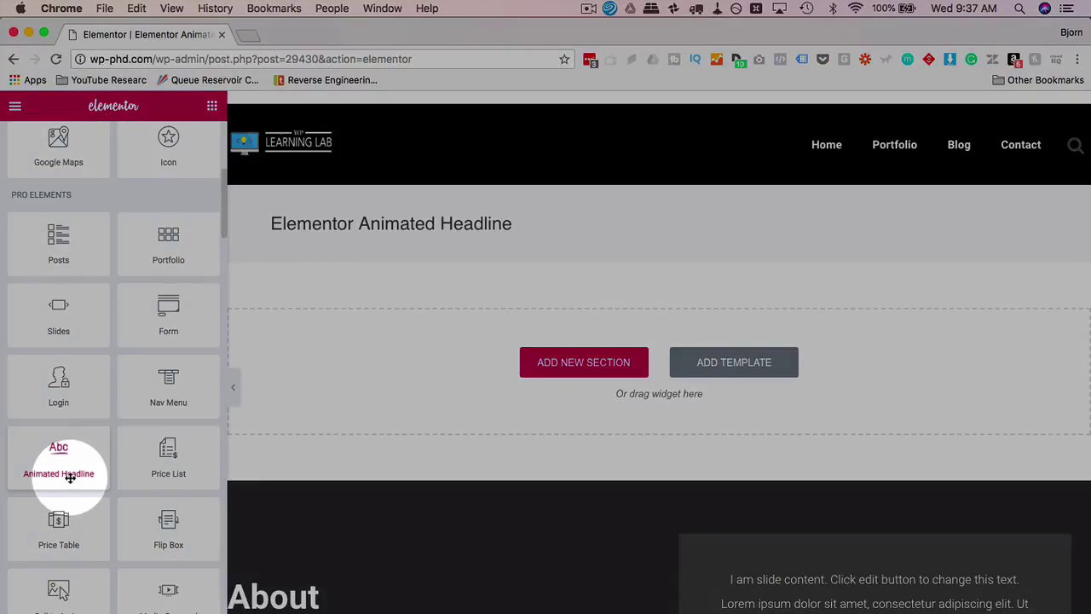
pyautogui.moveTo(70, 478); pyautogui.dragTo(458, 358)
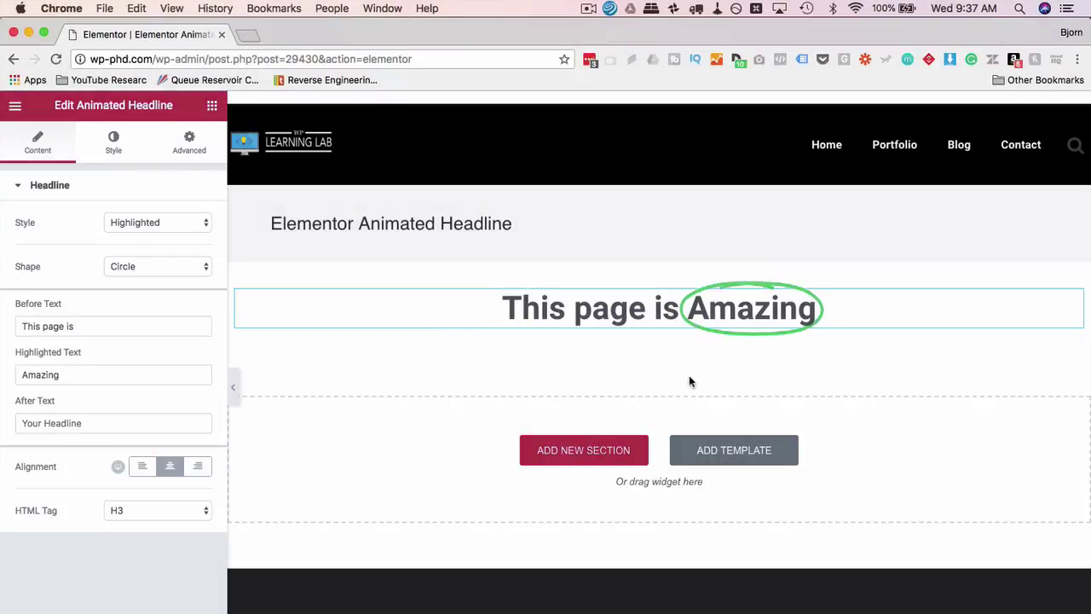
pyautogui.click(805, 290)
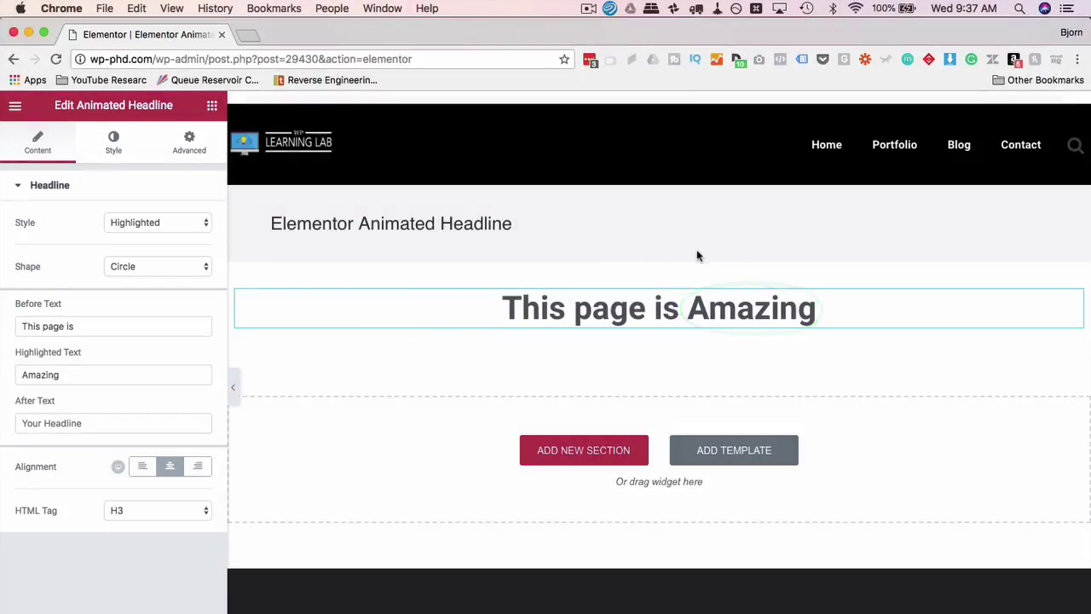
pyautogui.click(712, 317)
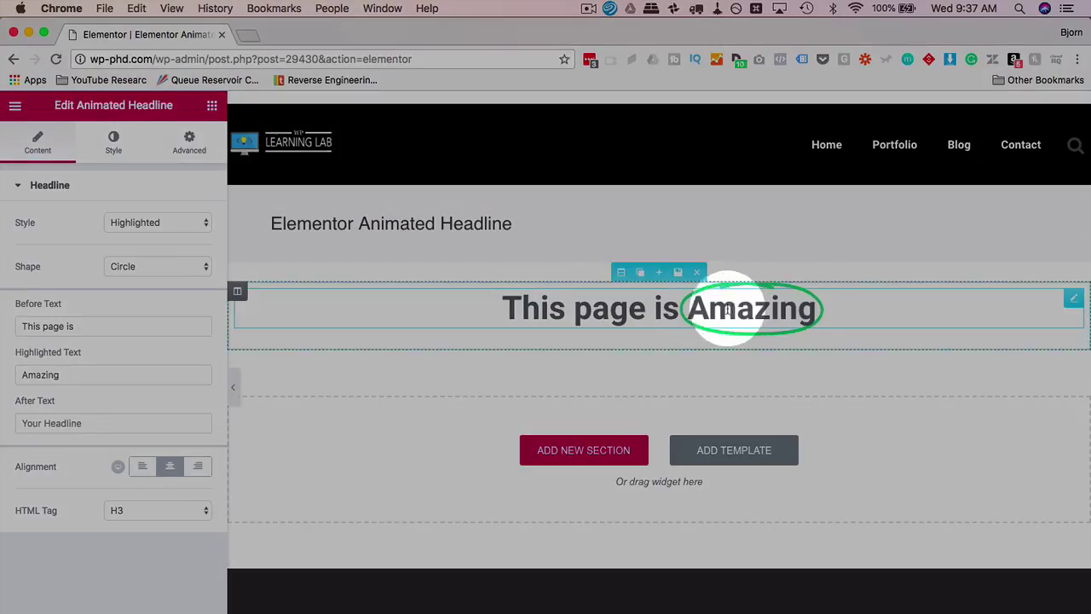
# - Switch the headline style to Rotating and set its rotation animation to Swirl
pyautogui.click(152, 223)
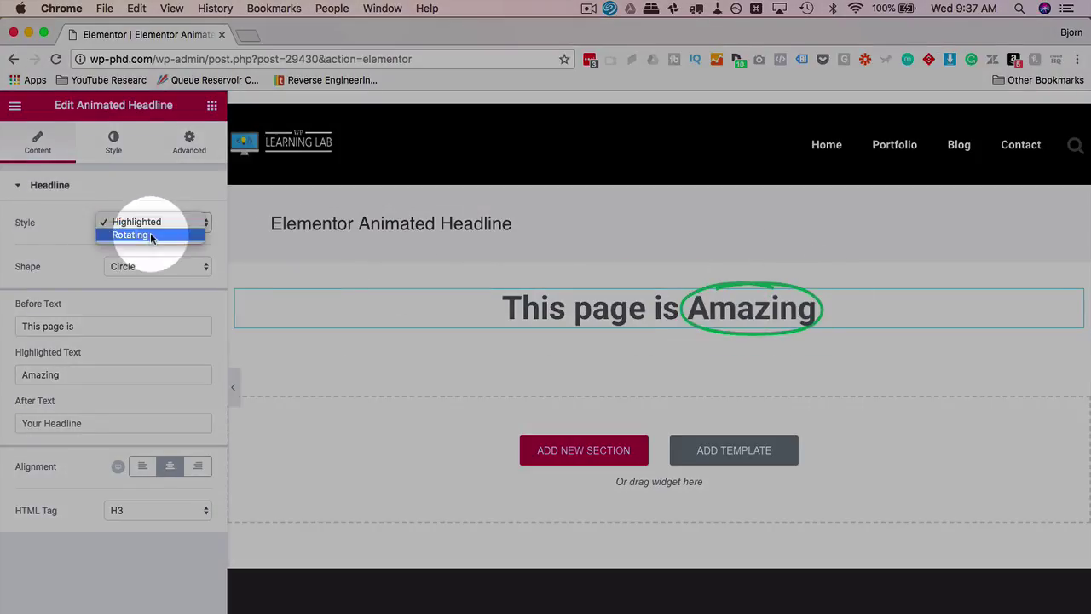
pyautogui.click(150, 234)
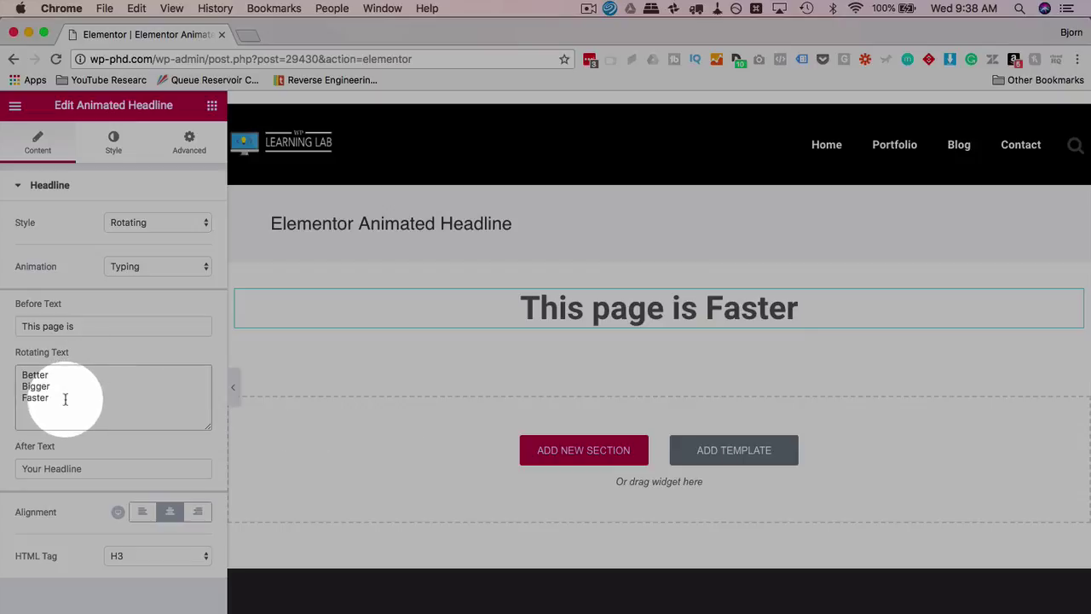
pyautogui.moveTo(65, 397); pyautogui.dragTo(19, 372)
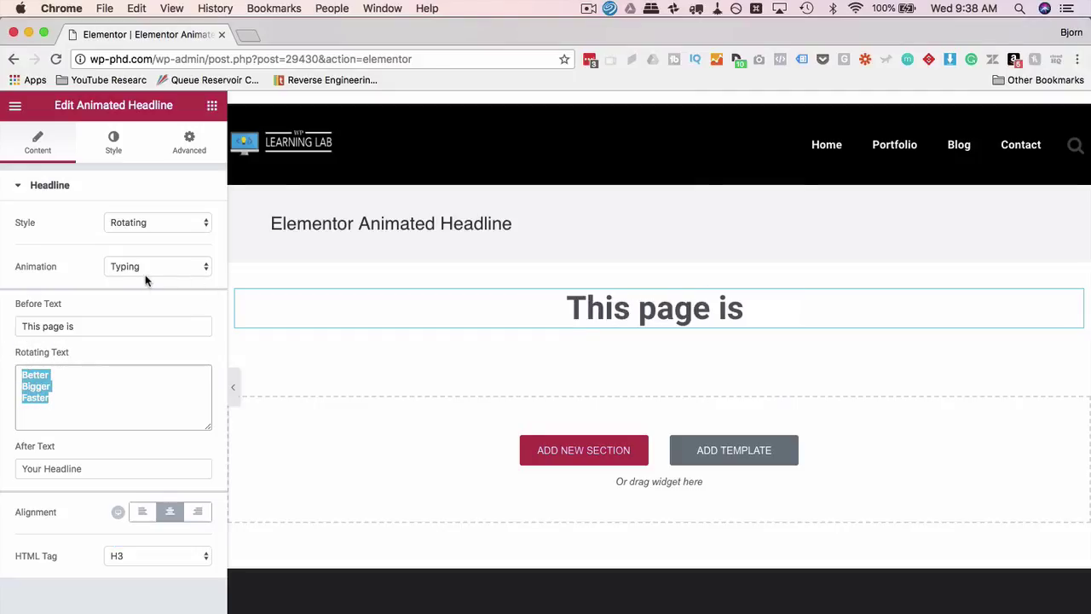
pyautogui.click(145, 274)
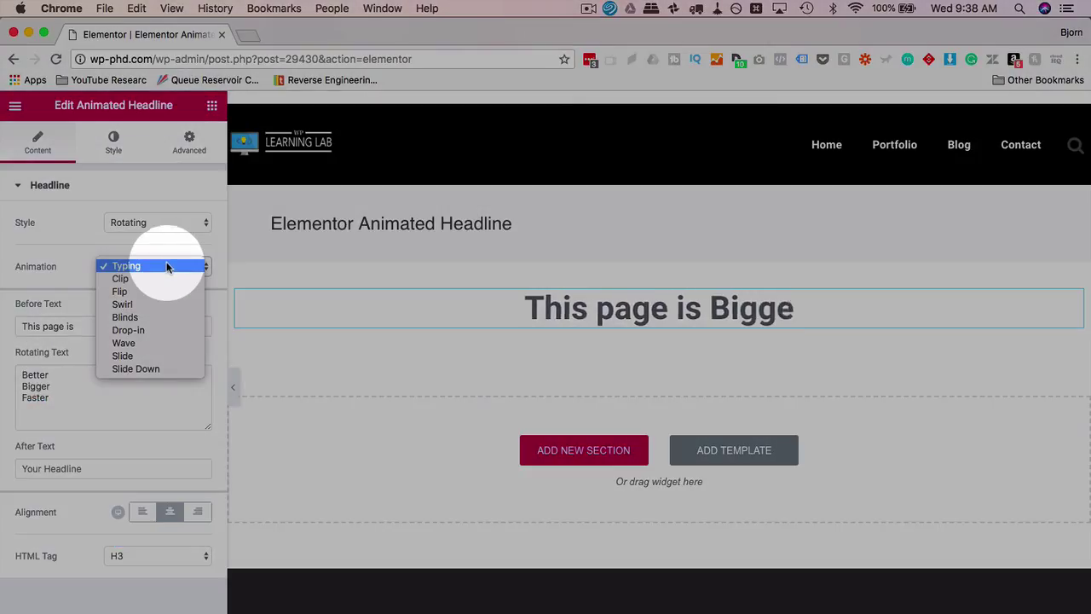
pyautogui.click(153, 305)
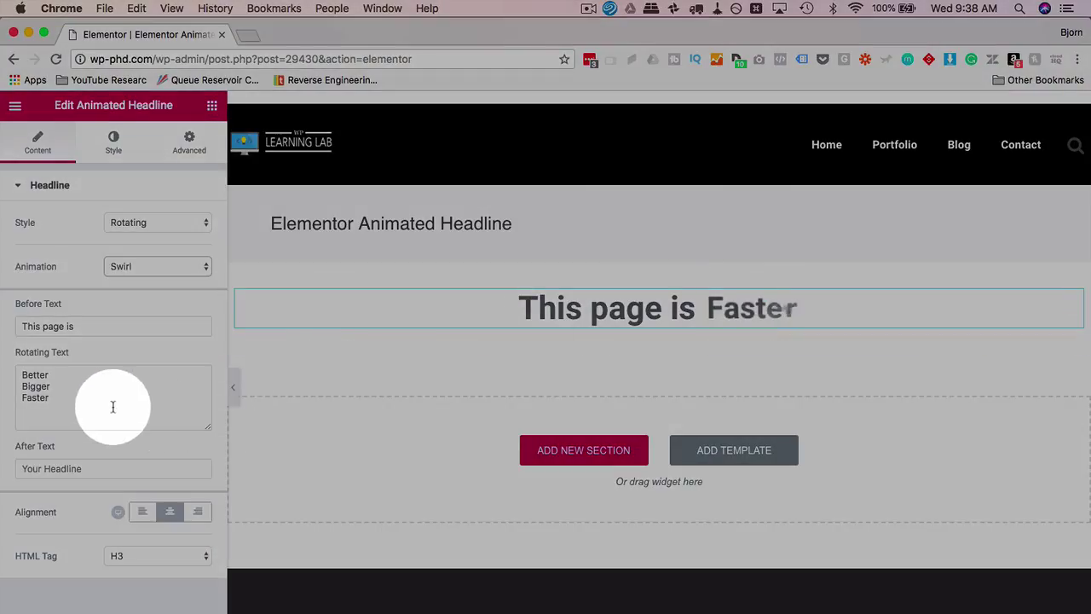
# - Replace the before text 'This page is' with 'Today my hair is'
pyautogui.click(103, 326)
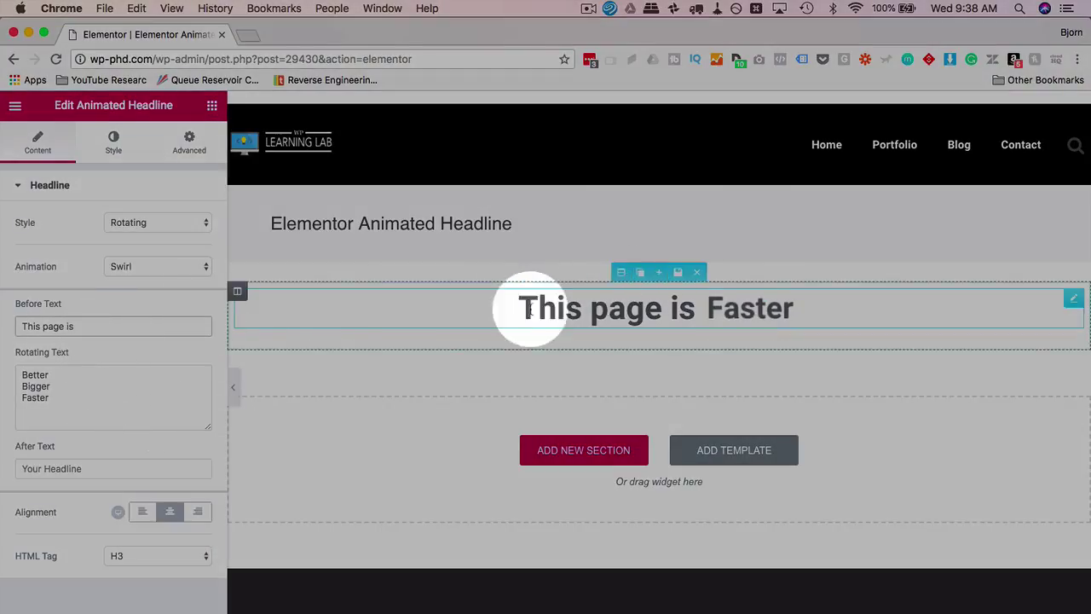
pyautogui.moveTo(97, 321); pyautogui.dragTo(18, 326)
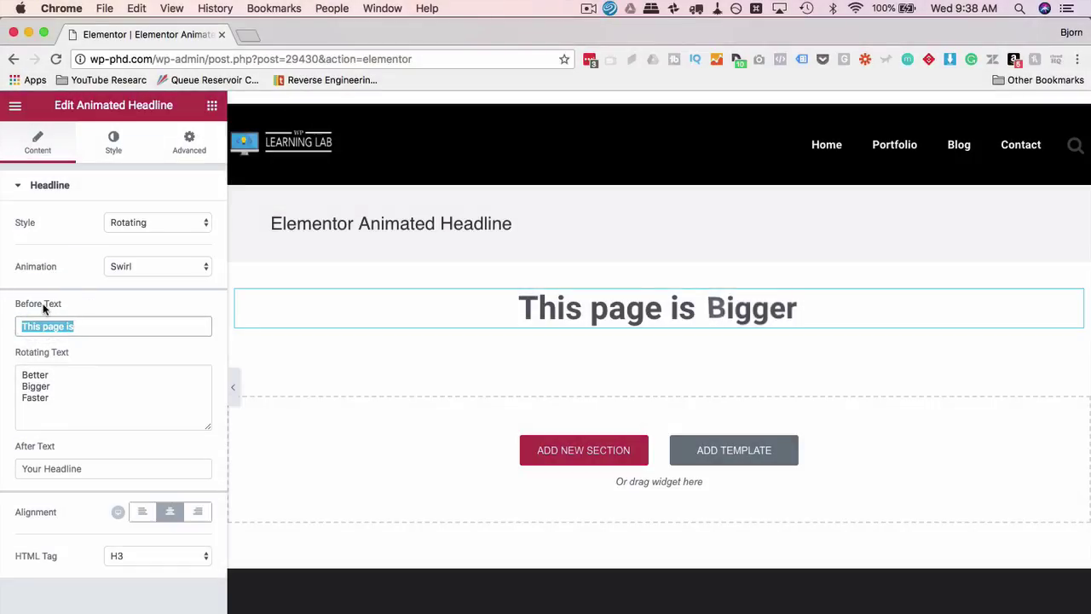
pyautogui.click(750, 309)
pyautogui.write('Today ')
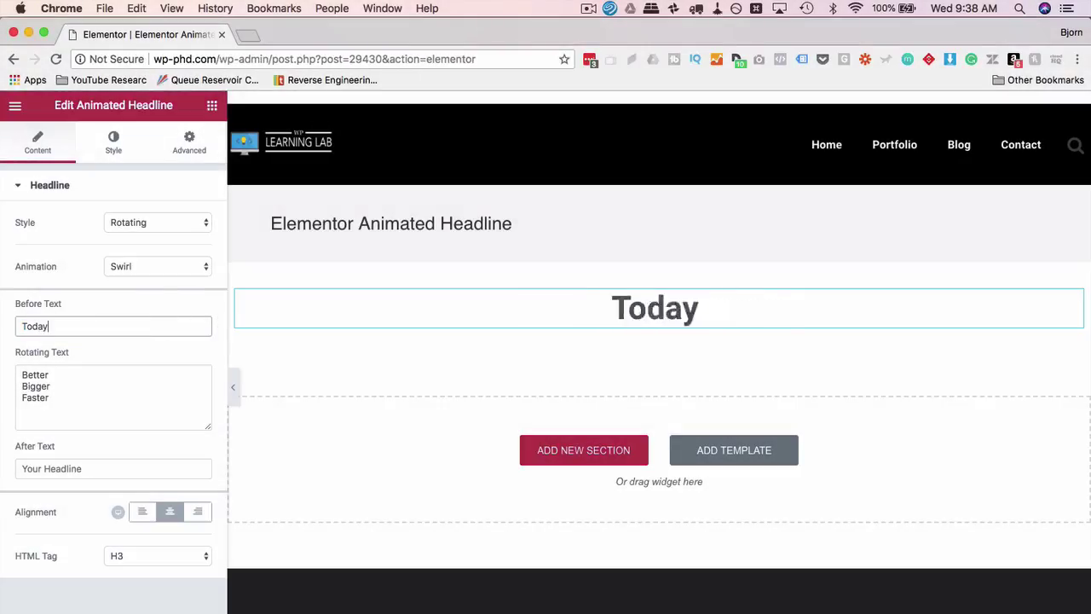
pyautogui.write('my hair is')
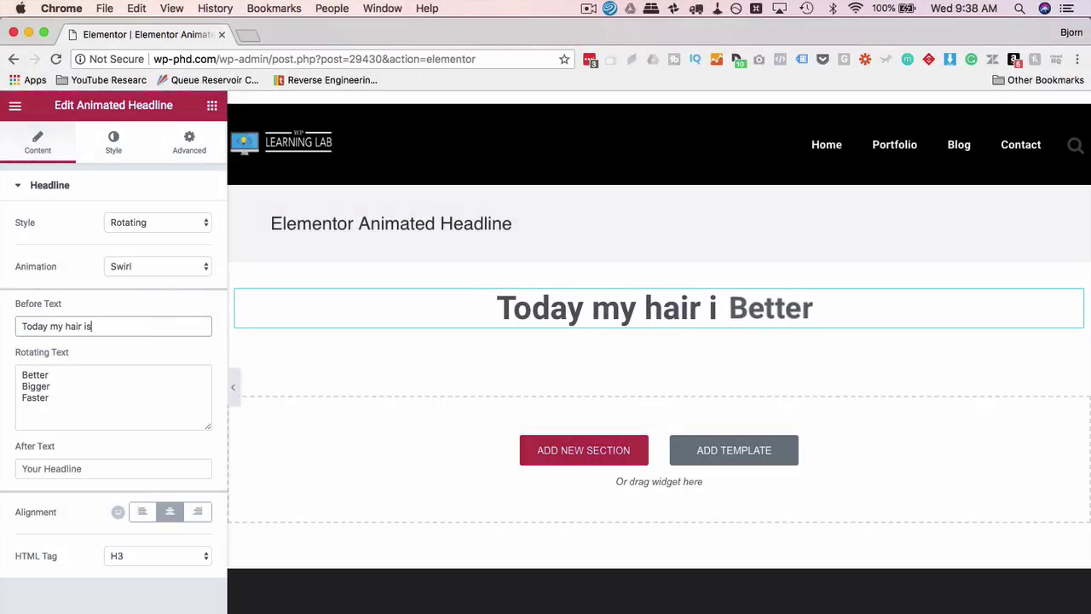
# - Replace the rotating words starting with 'awesome' and set the after text to 'So there!'
pyautogui.moveTo(158, 410); pyautogui.dragTo(19, 360)
pyautogui.write('awesome')
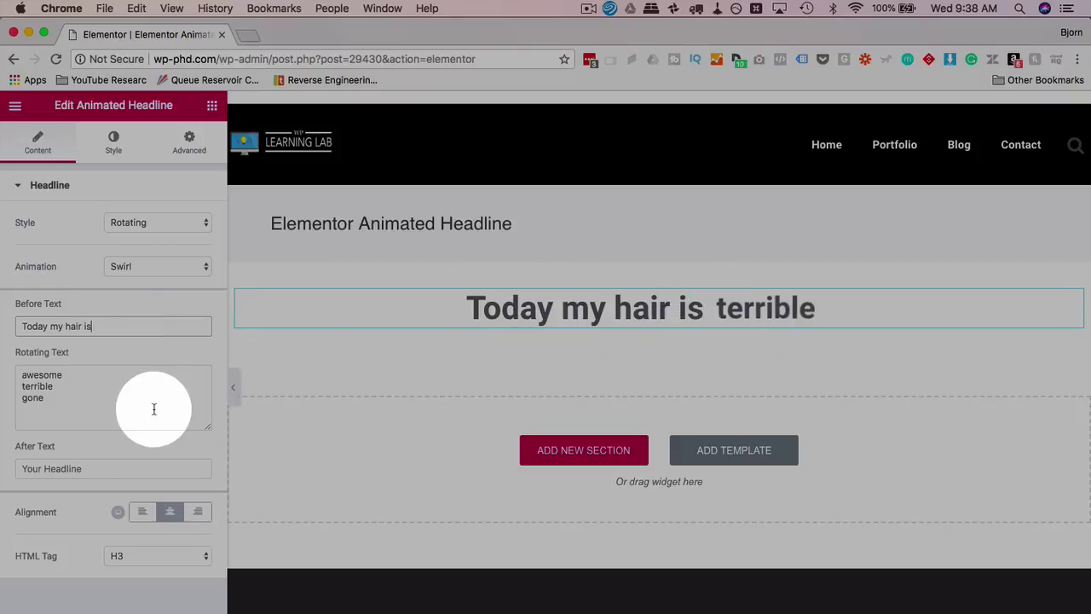
pyautogui.click(101, 468)
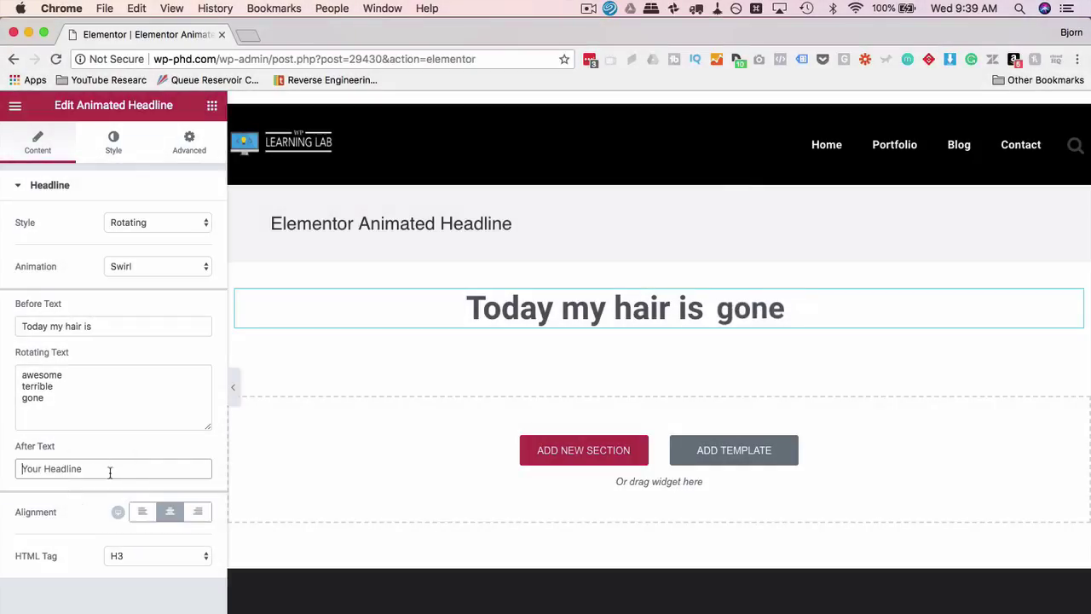
pyautogui.write('So there!')
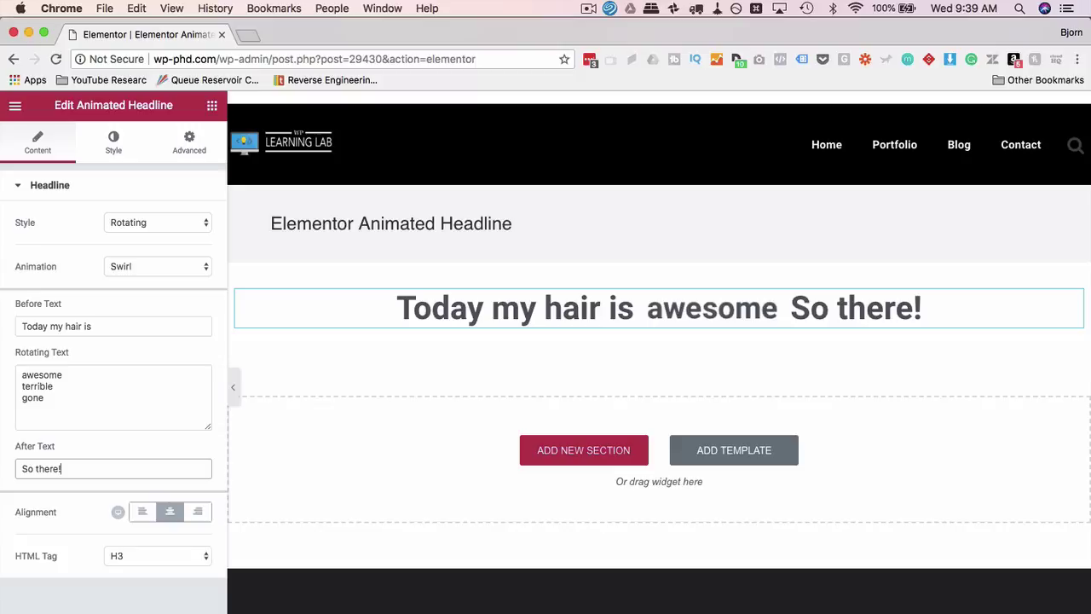
pyautogui.click(139, 469)
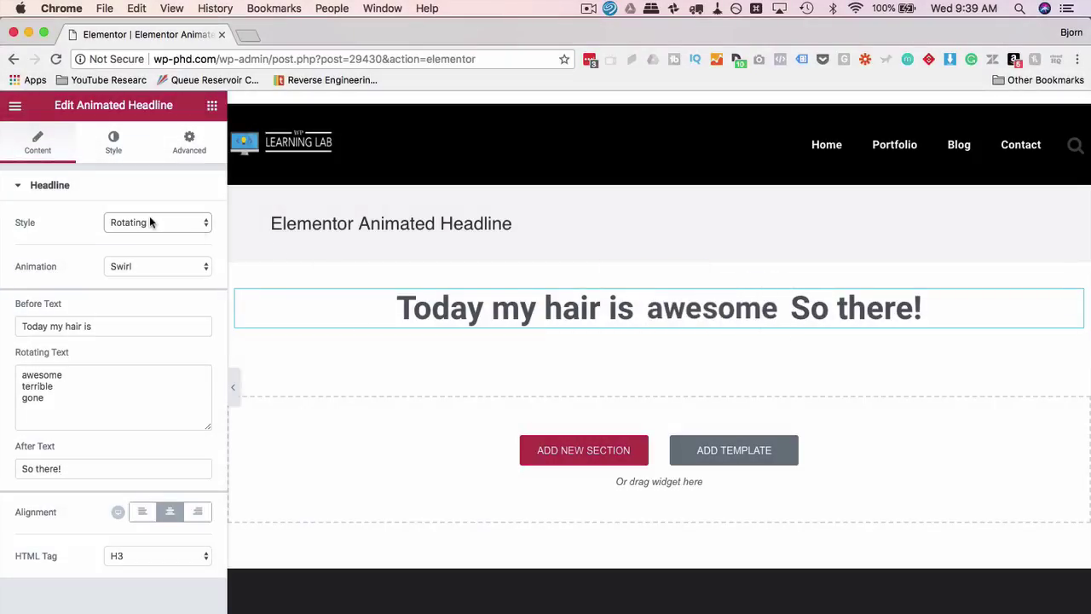
# - Switch back to Highlighted style and try curly, underline and double underline shapes on Amazing
pyautogui.click(150, 222)
pyautogui.click(134, 209)
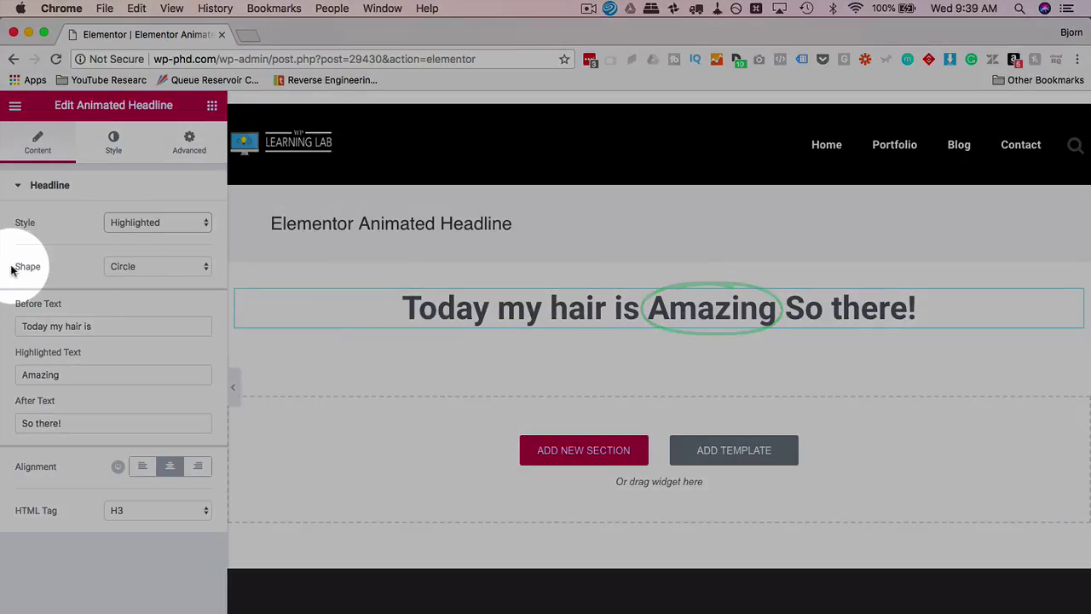
pyautogui.click(117, 266)
pyautogui.click(183, 278)
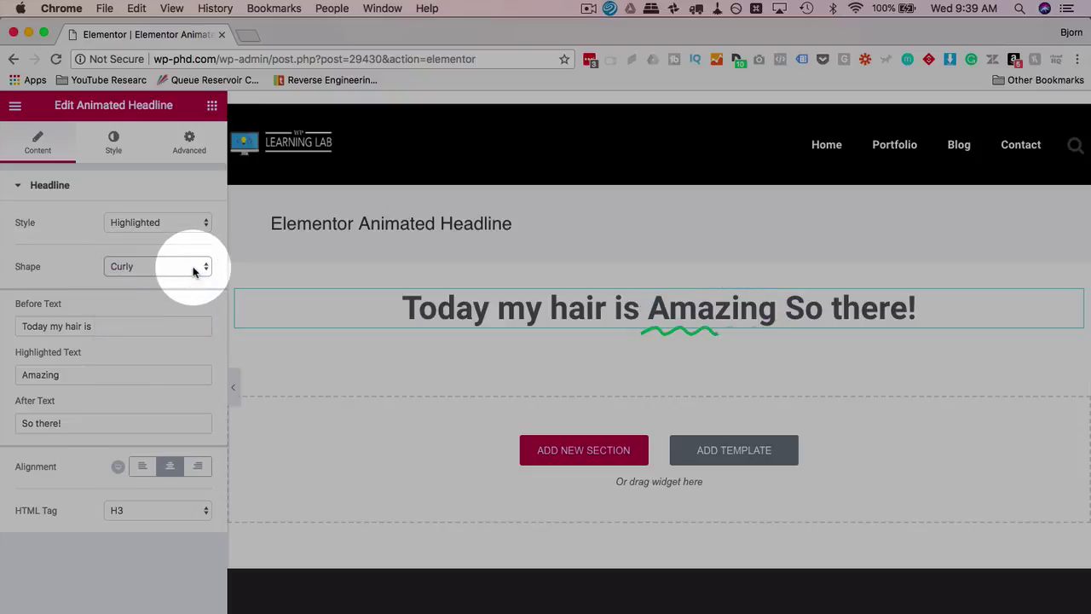
pyautogui.click(194, 269)
pyautogui.click(191, 279)
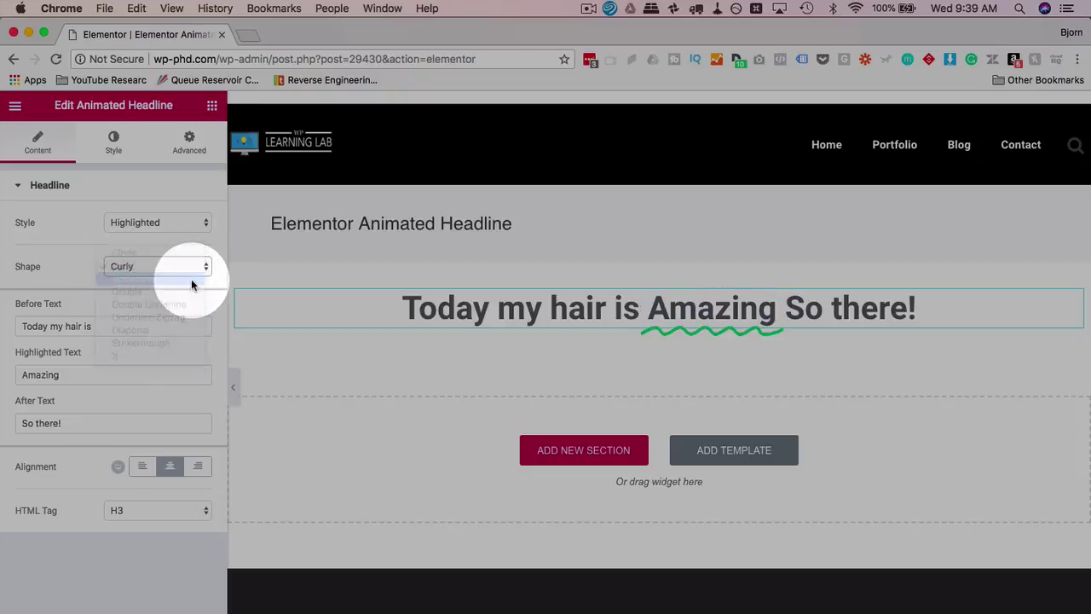
pyautogui.click(201, 270)
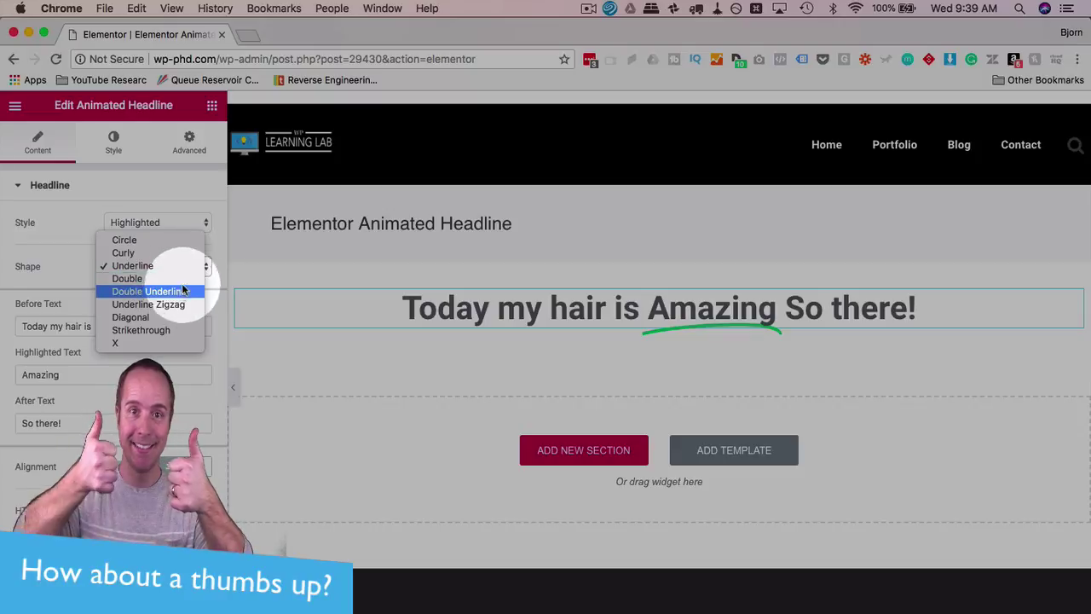
pyautogui.click(186, 279)
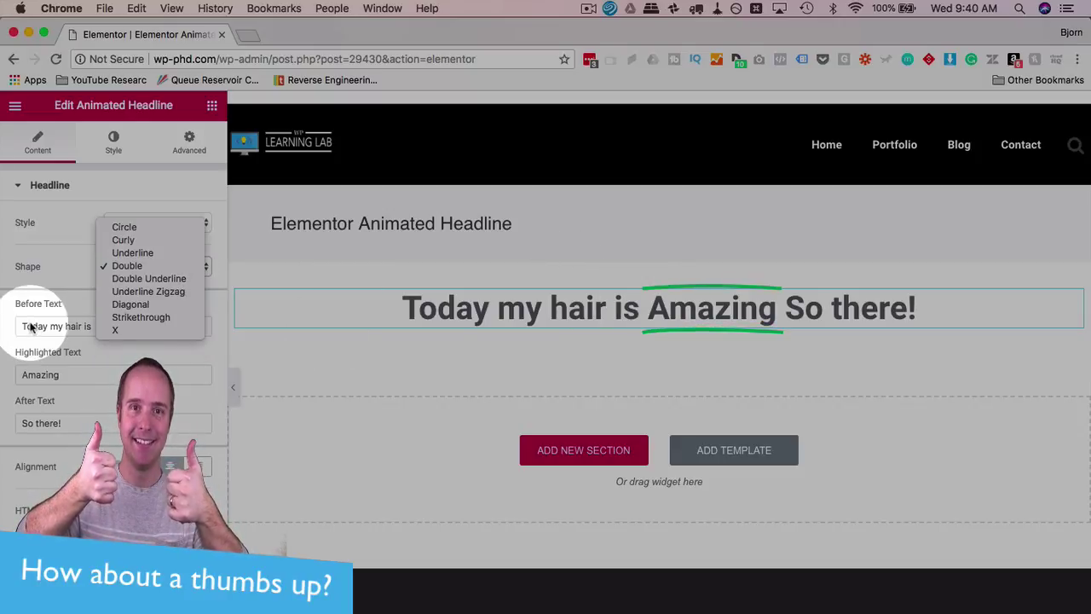
pyautogui.click(192, 278)
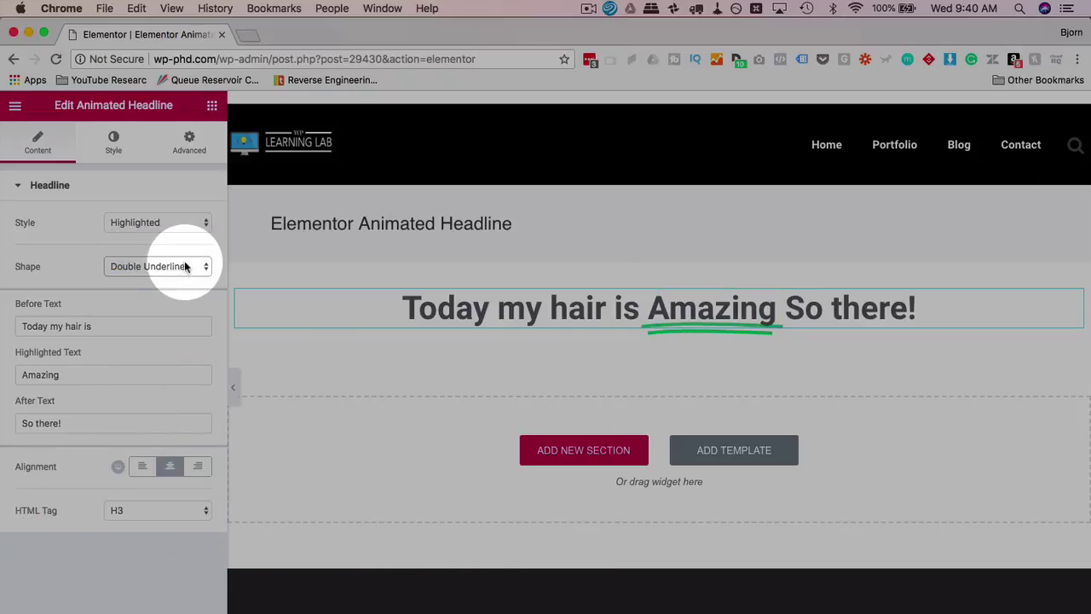
# - Try zigzag, diagonal and strikethrough highlights, settling on the X cross-out
pyautogui.click(185, 266)
pyautogui.click(178, 279)
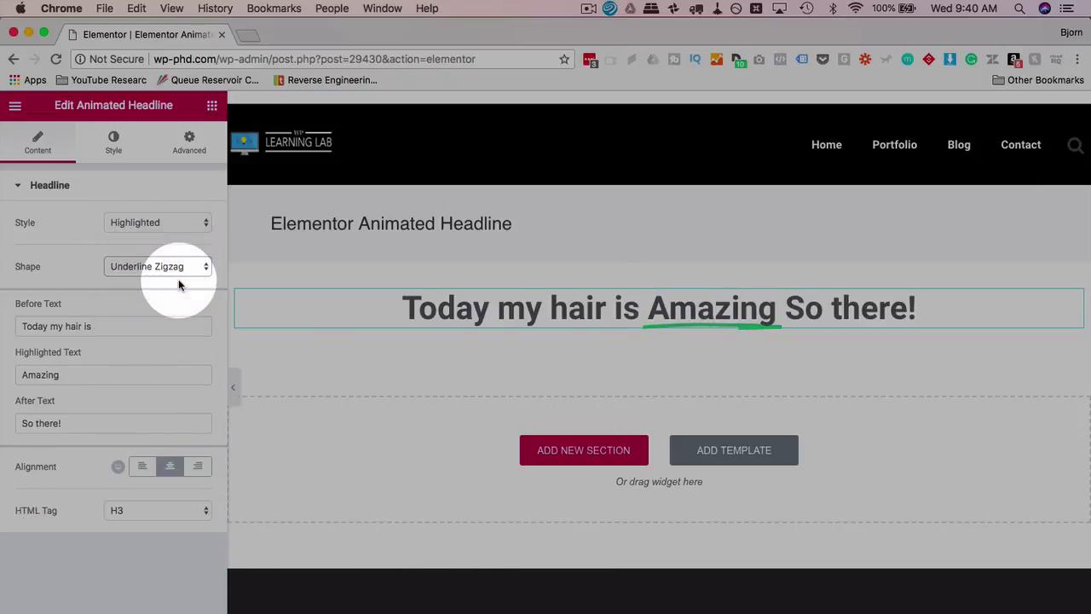
pyautogui.click(179, 273)
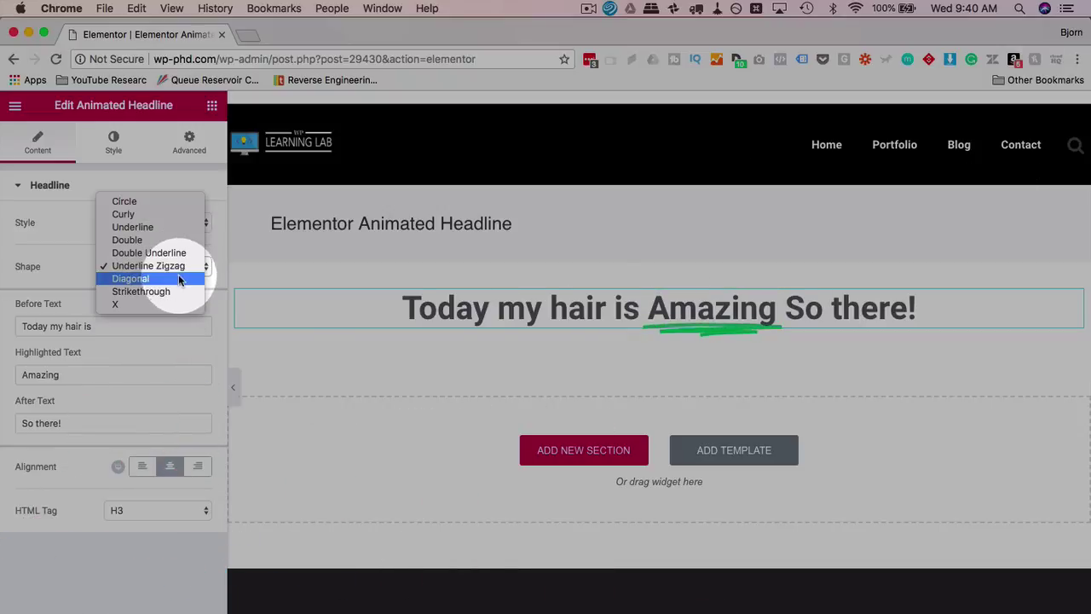
pyautogui.click(178, 277)
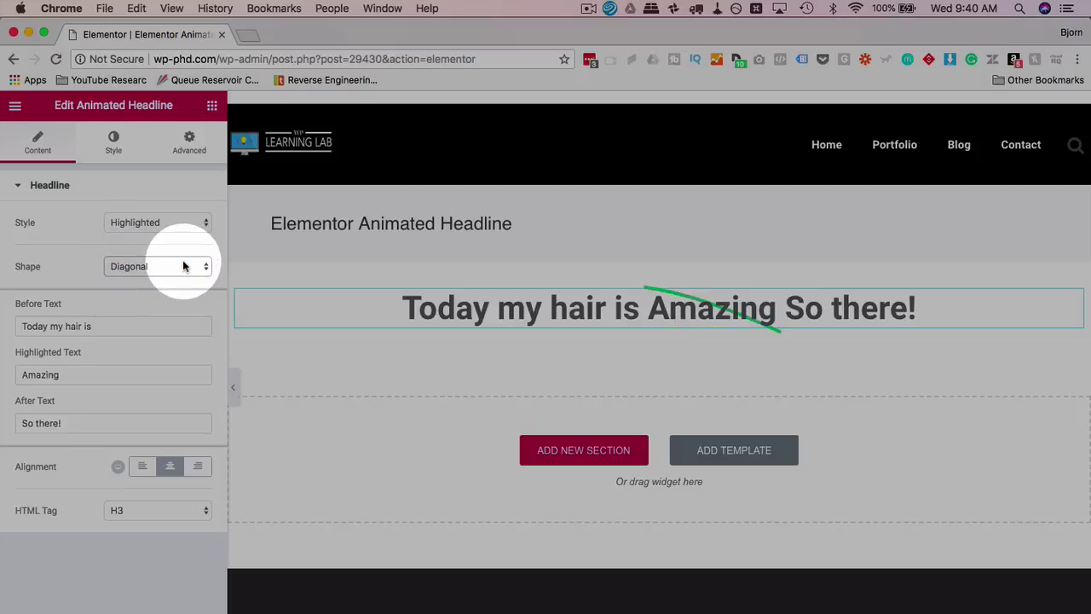
pyautogui.click(183, 266)
pyautogui.click(183, 278)
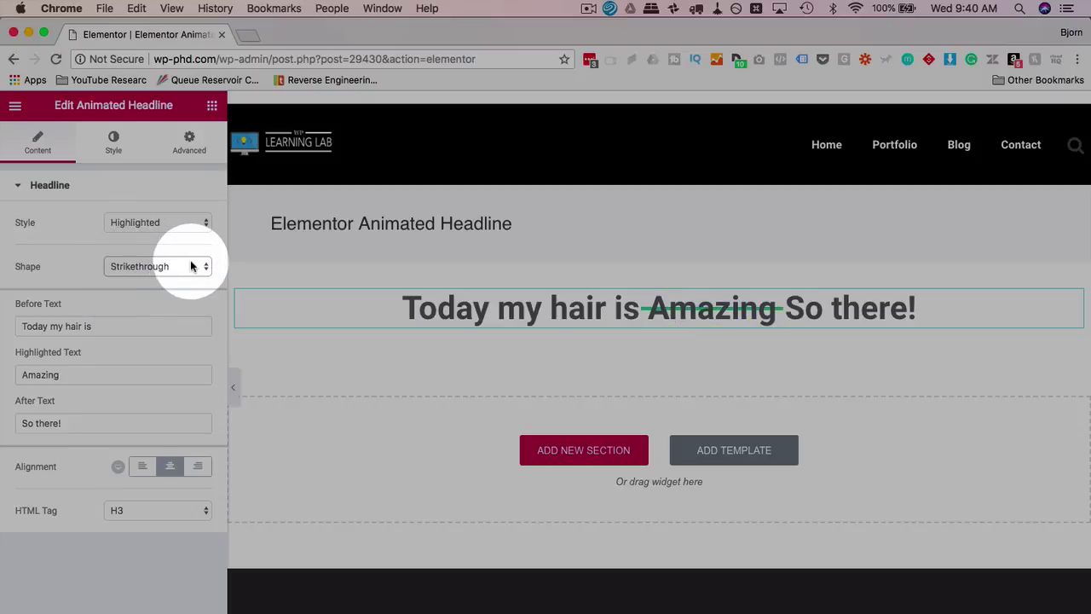
pyautogui.click(190, 267)
pyautogui.click(182, 284)
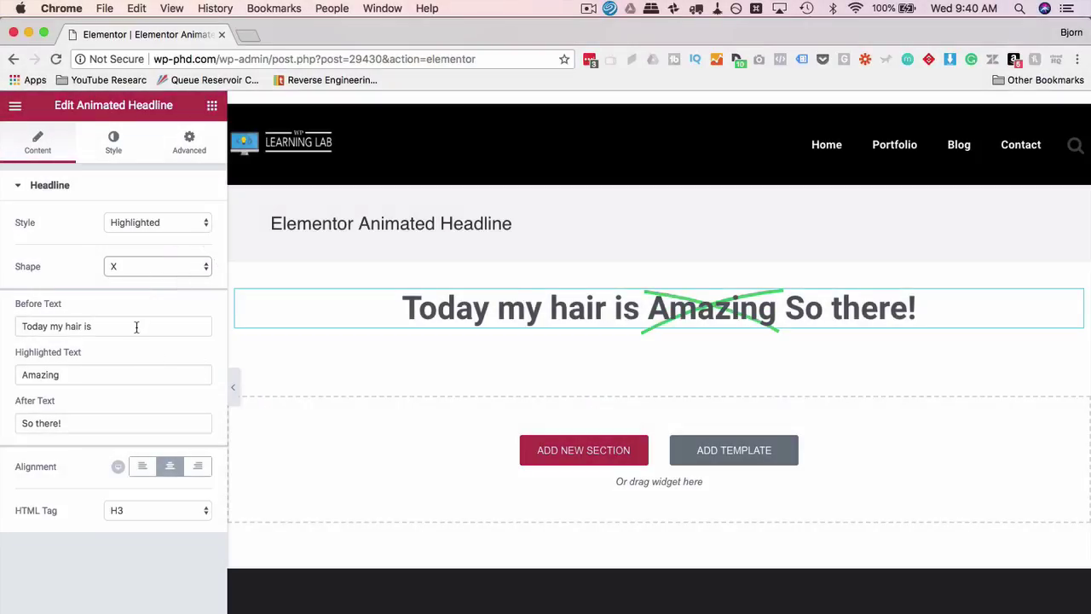
# - Set the before text to 'Today is a', after text to 'day', and shape to Underline Zigzag
pyautogui.moveTo(136, 326); pyautogui.dragTo(23, 330)
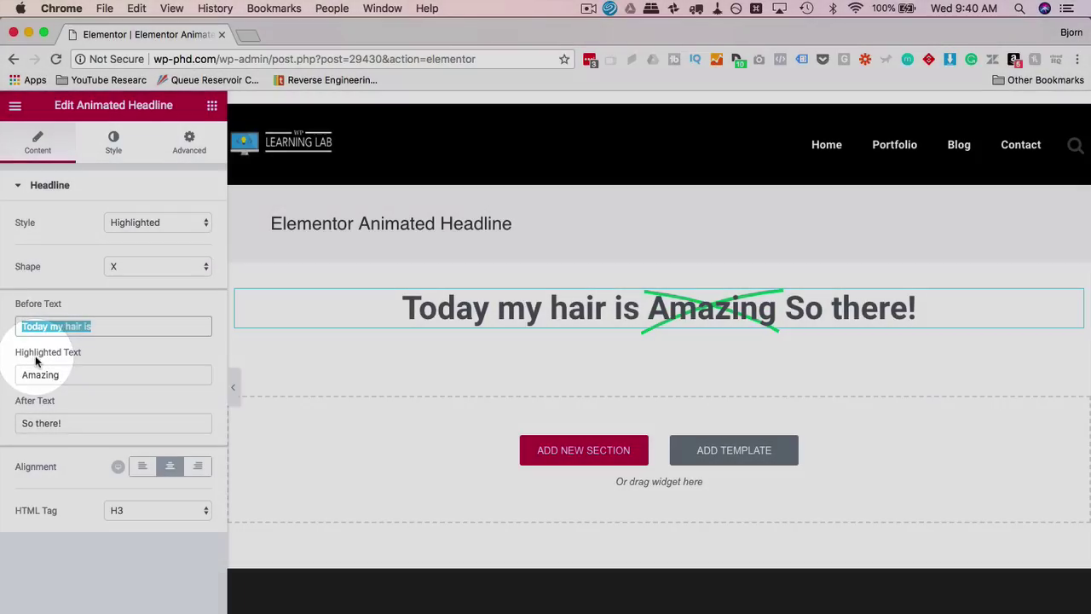
pyautogui.write('Today is')
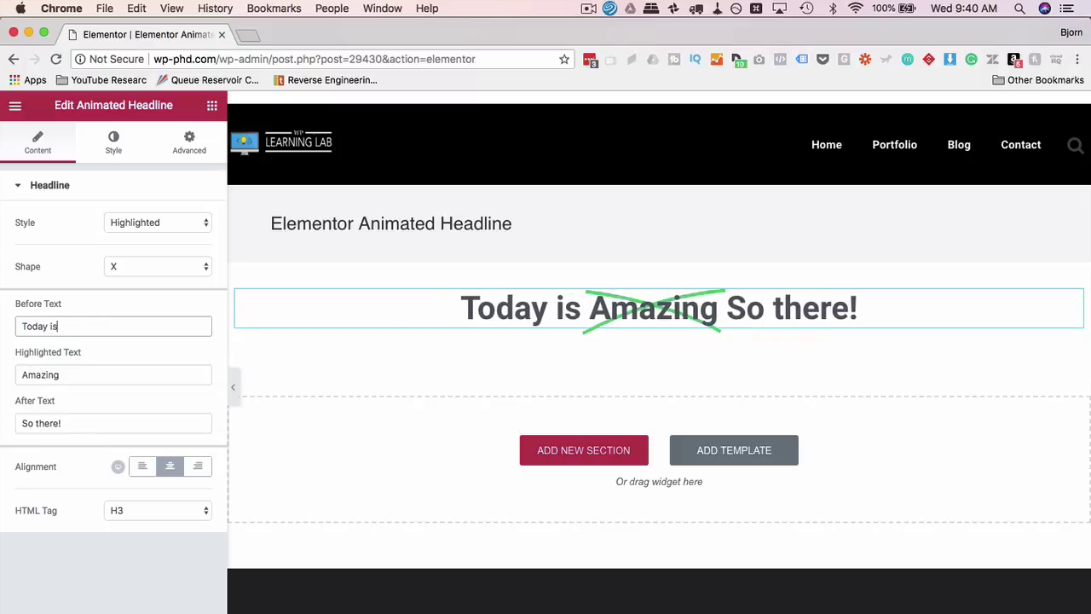
pyautogui.write(' a')
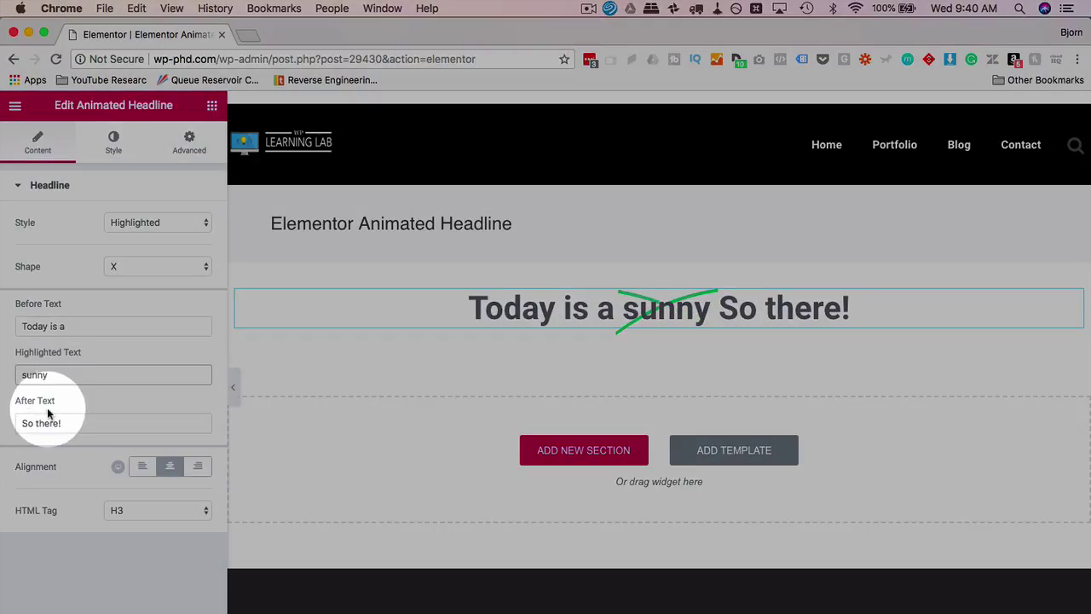
pyautogui.tripleClick(49, 420)
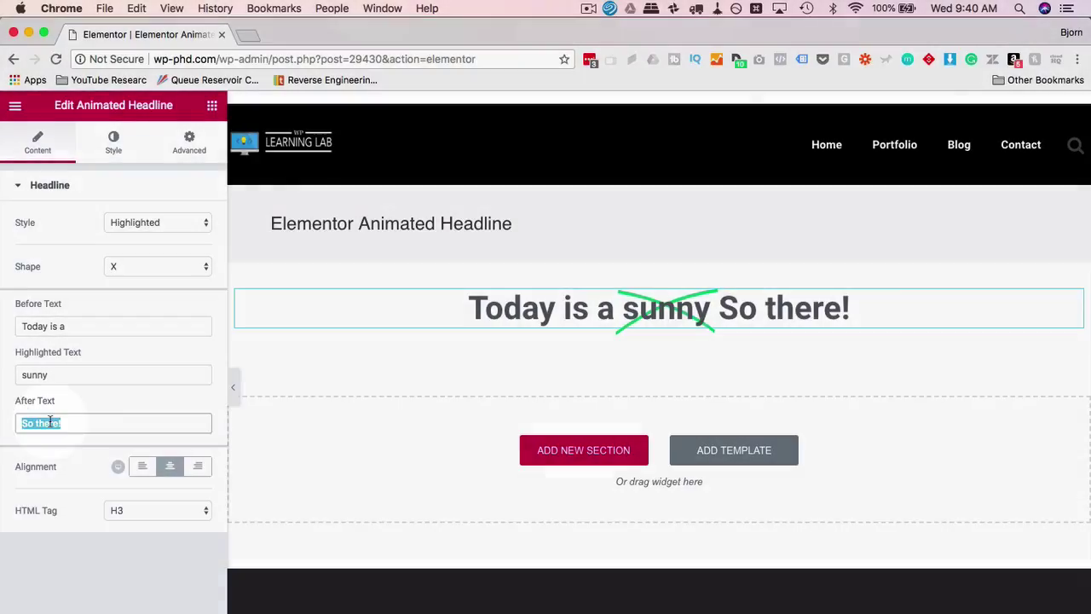
pyautogui.write('day')
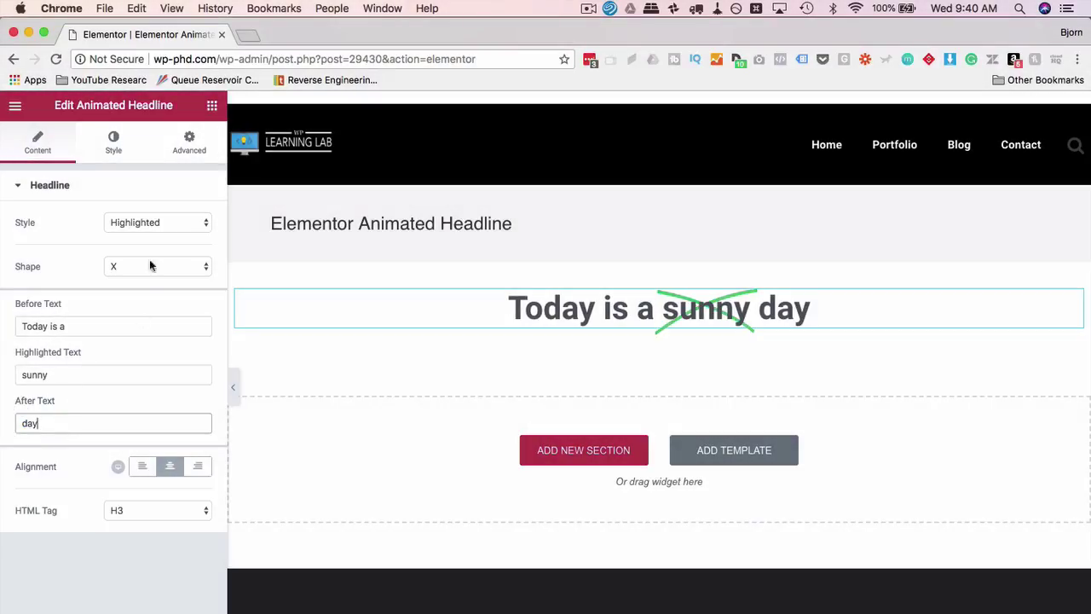
pyautogui.click(160, 269)
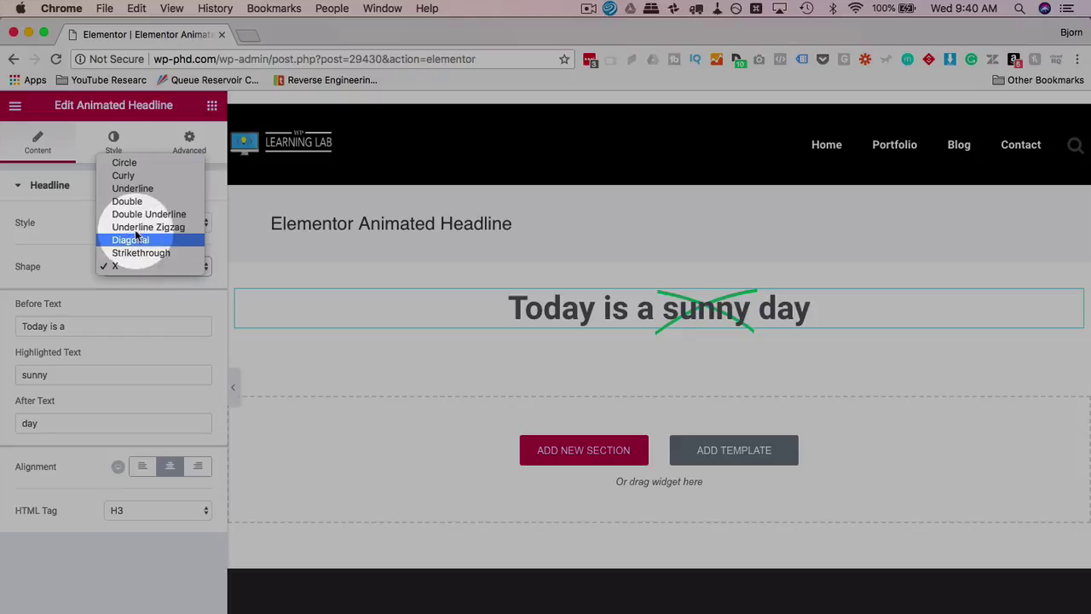
pyautogui.click(138, 227)
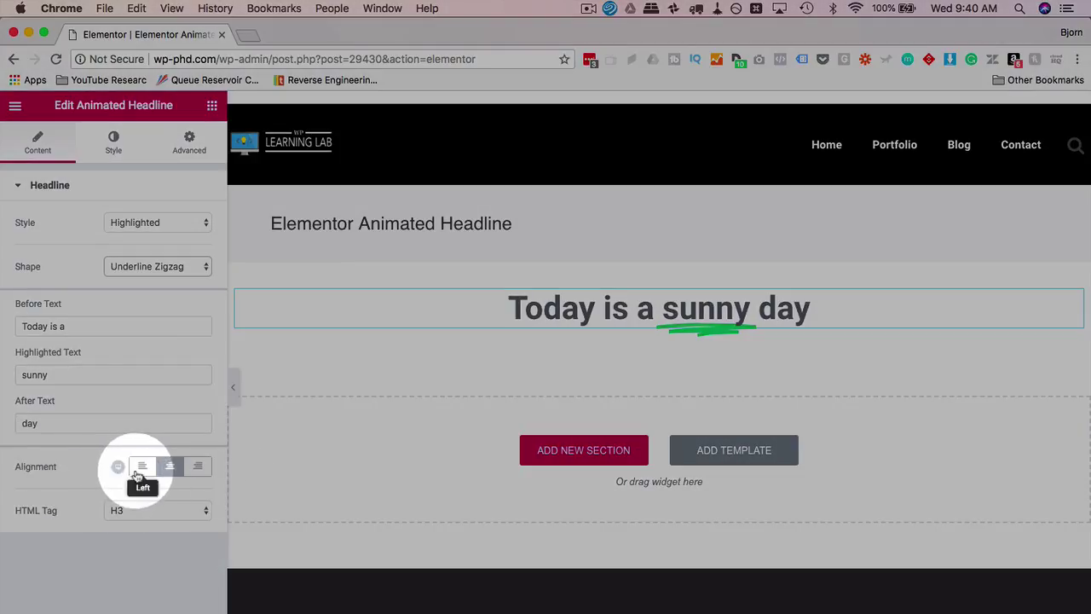
# - Centre the headline after trying left and right alignment, keeping the H3 tag
pyautogui.click(142, 466)
pyautogui.click(197, 466)
pyautogui.click(171, 474)
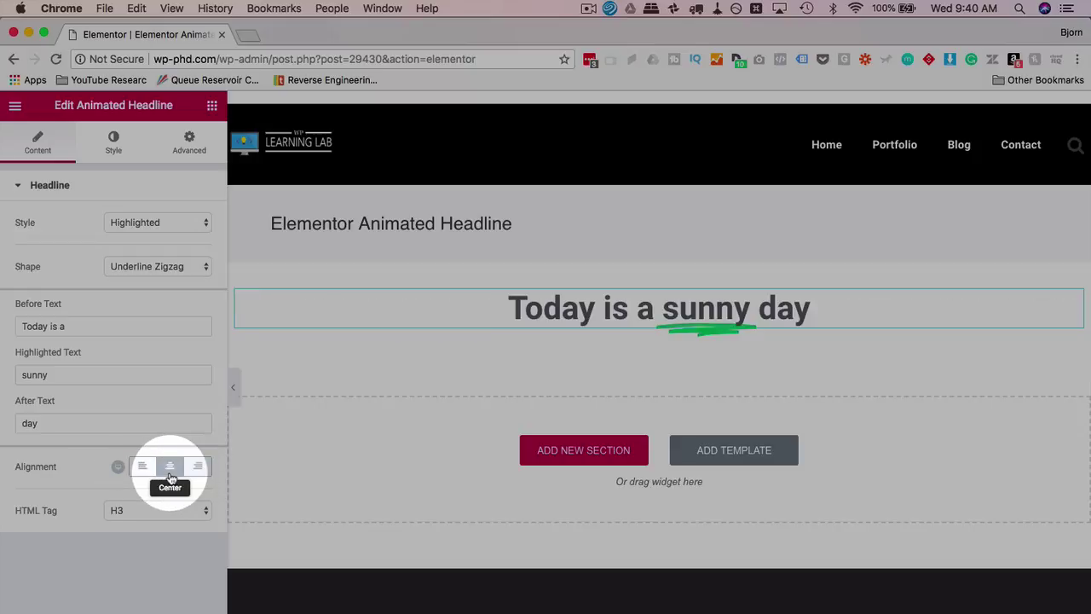
pyautogui.click(165, 512)
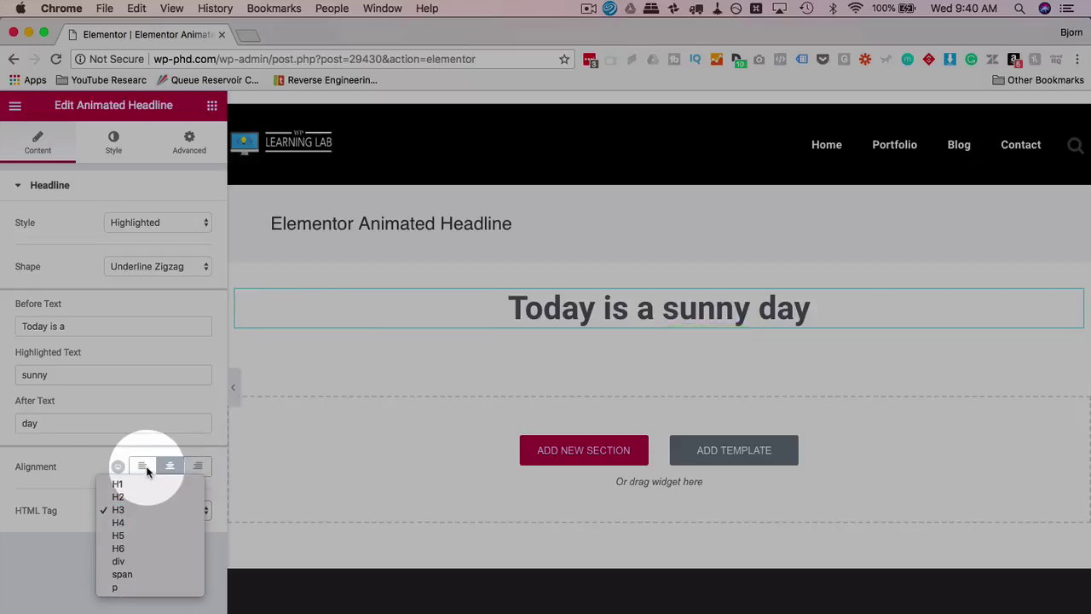
pyautogui.click(74, 487)
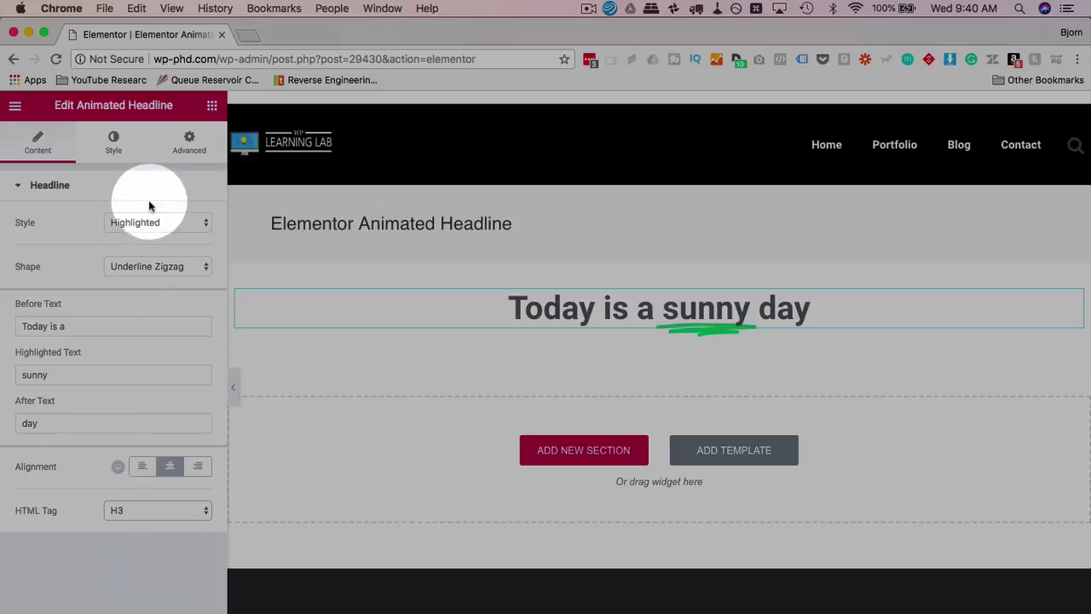
# - In the Style tab, colour the zigzag underline yellow-green
pyautogui.click(112, 145)
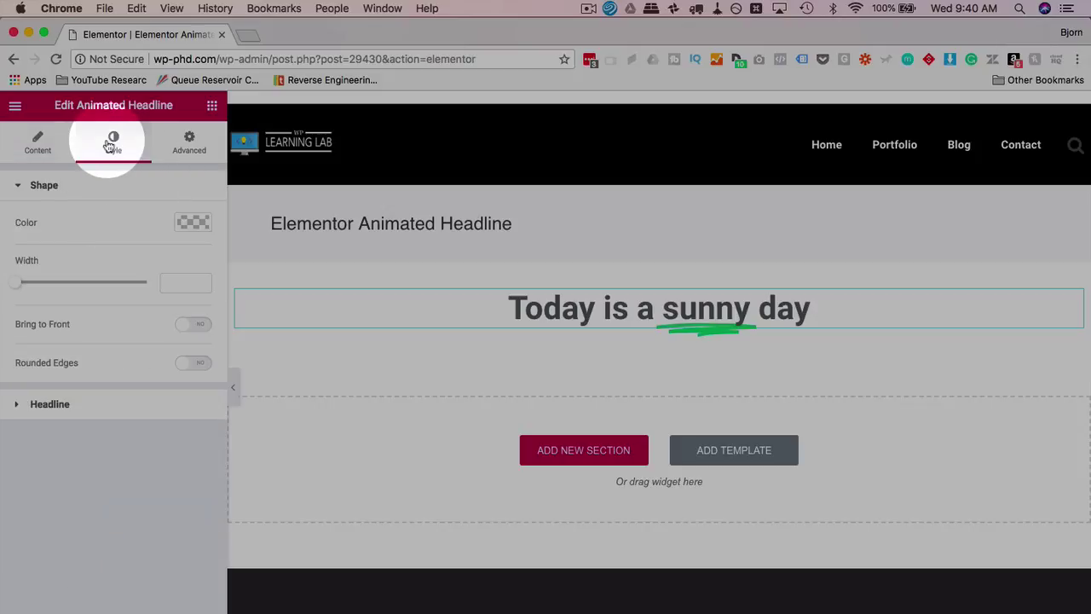
pyautogui.click(192, 223)
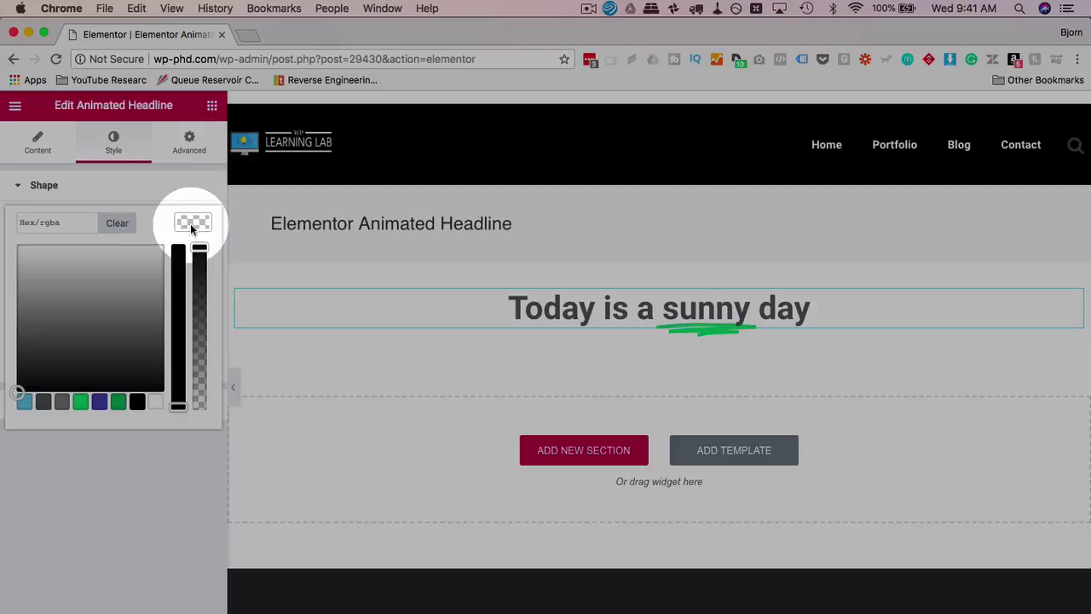
pyautogui.moveTo(170, 351); pyautogui.dragTo(108, 259)
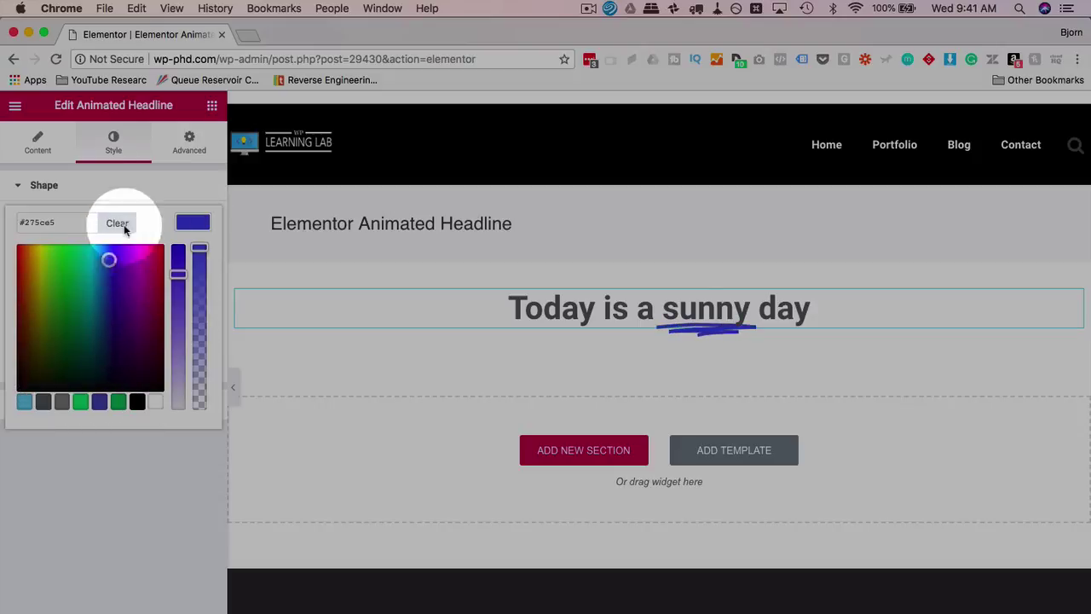
pyautogui.click(144, 189)
pyautogui.click(111, 187)
pyautogui.click(205, 216)
pyautogui.moveTo(52, 257); pyautogui.dragTo(40, 249)
pyautogui.click(141, 182)
pyautogui.click(92, 195)
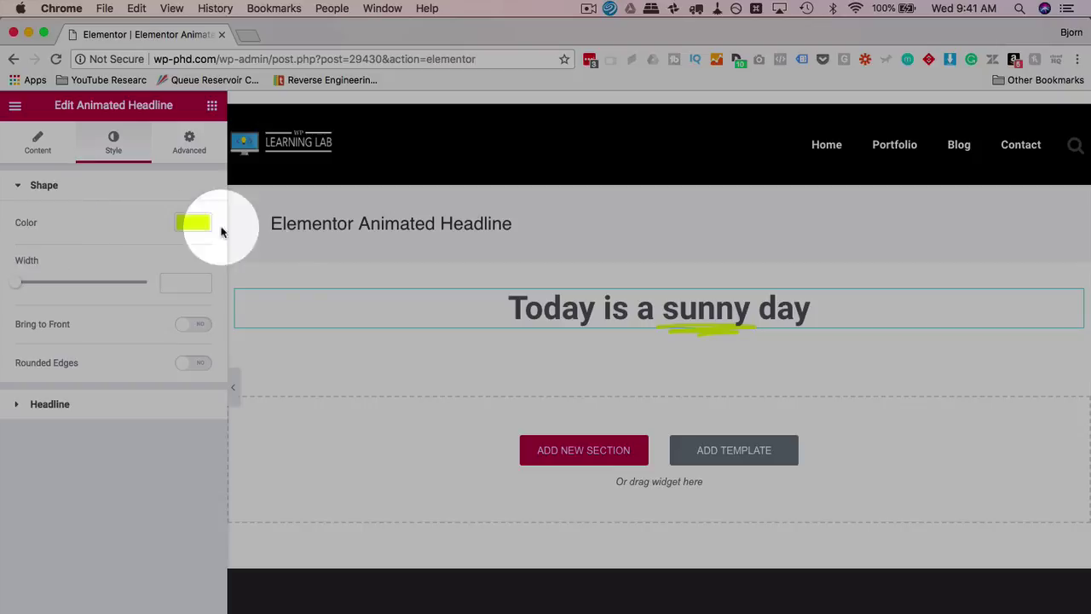
# - Set the underline width to 7, bring it to front and give it rounded edges
pyautogui.moveTo(21, 285); pyautogui.dragTo(60, 289)
pyautogui.click(202, 286)
pyautogui.click(194, 324)
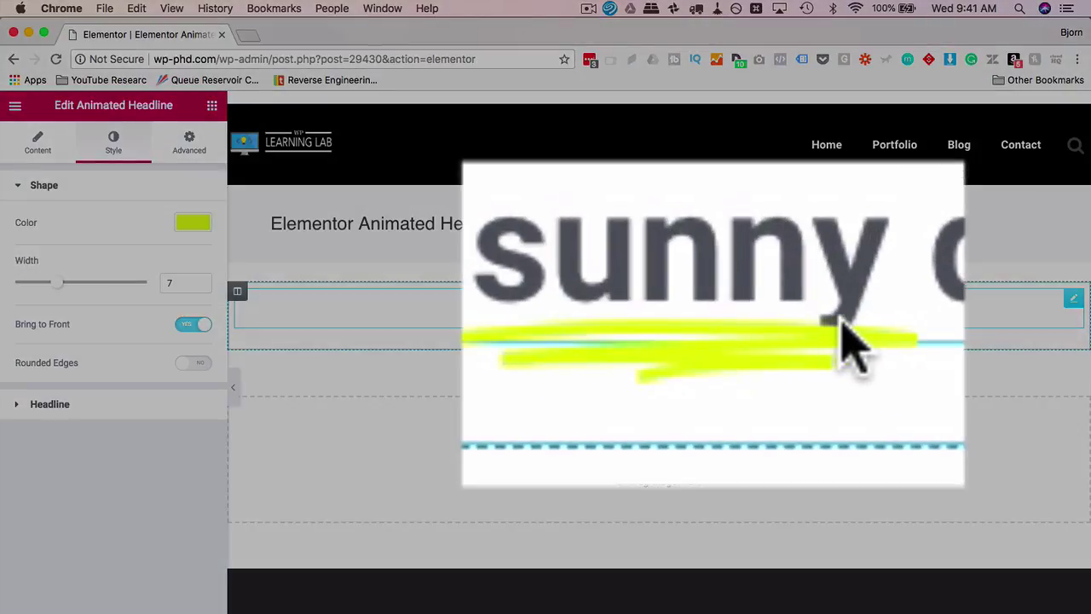
pyautogui.click(196, 326)
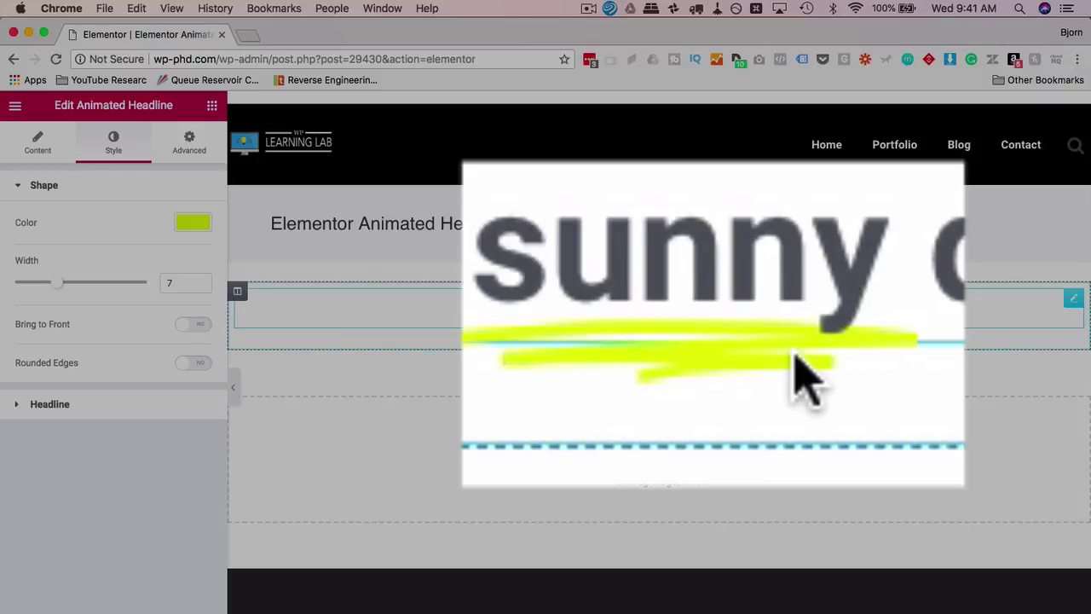
pyautogui.click(738, 323)
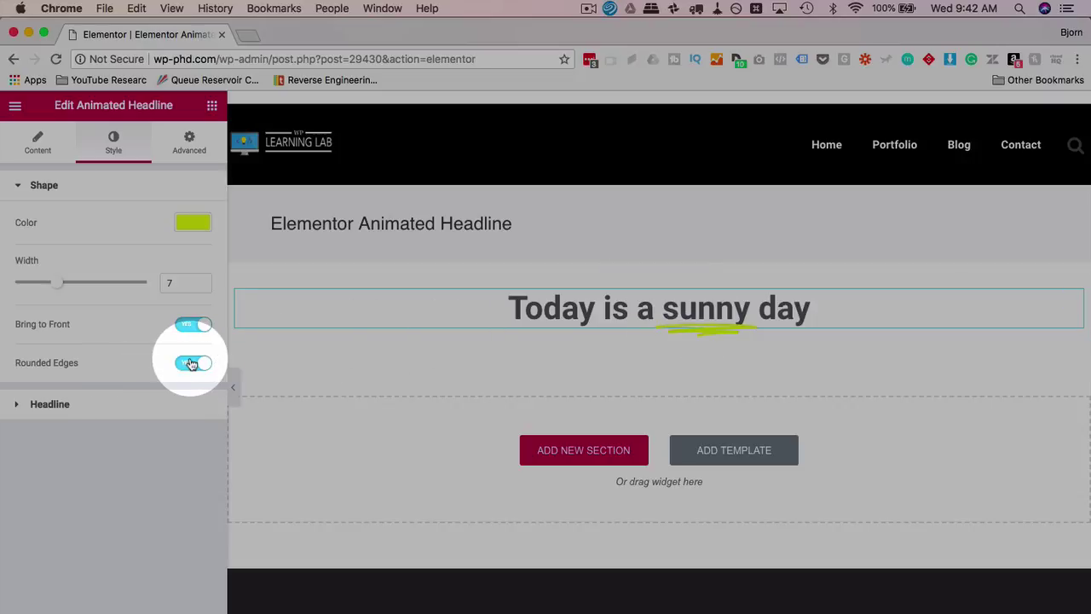
# - Make the headline text colour blue
pyautogui.click(20, 406)
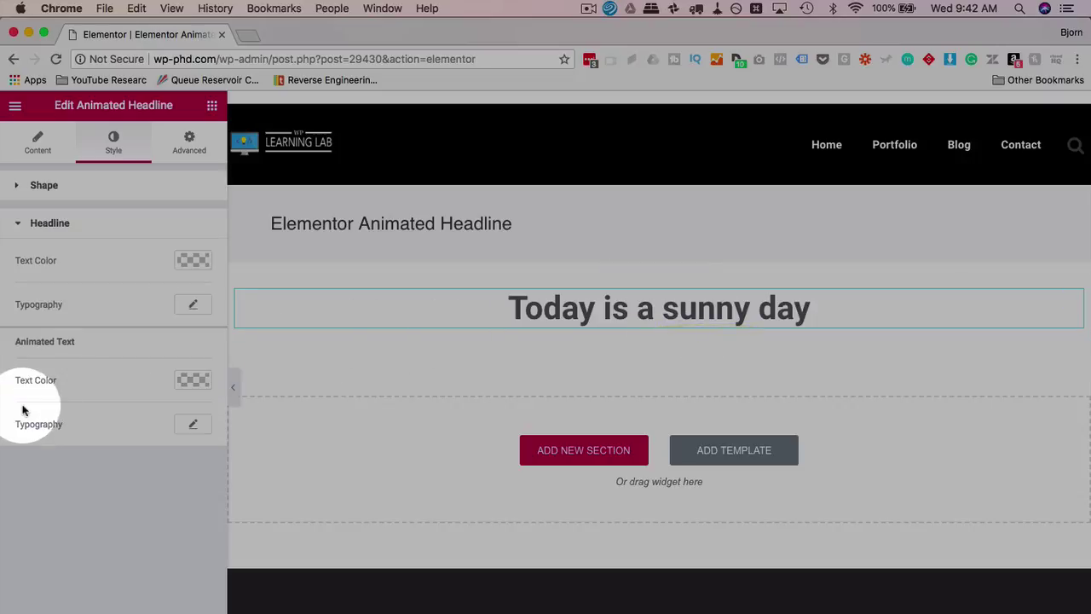
pyautogui.click(194, 260)
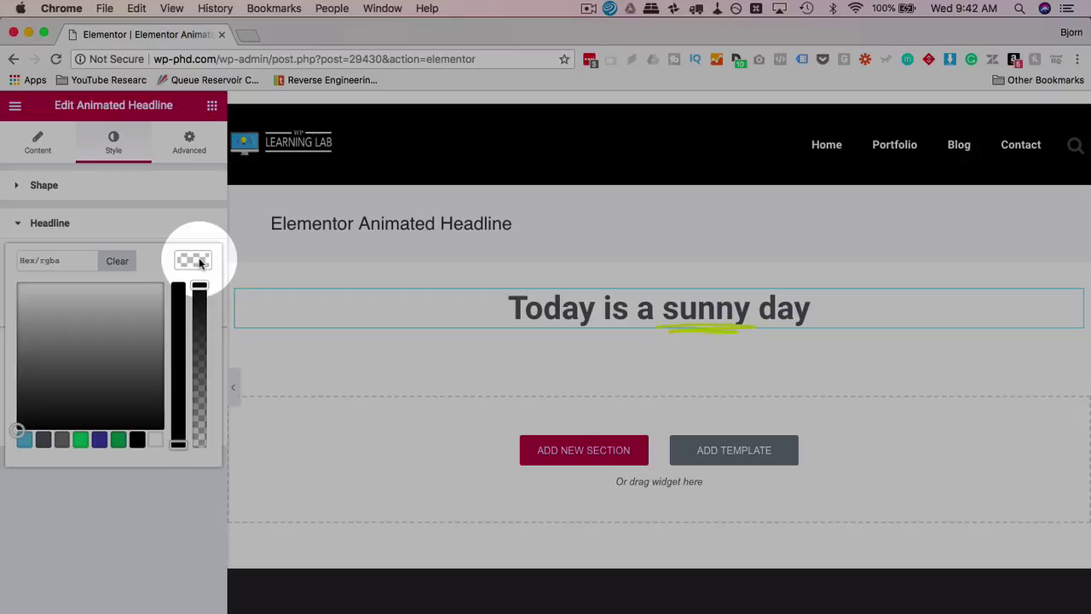
pyautogui.click(178, 321)
pyautogui.click(107, 329)
pyautogui.moveTo(107, 329); pyautogui.dragTo(109, 312)
pyautogui.click(157, 246)
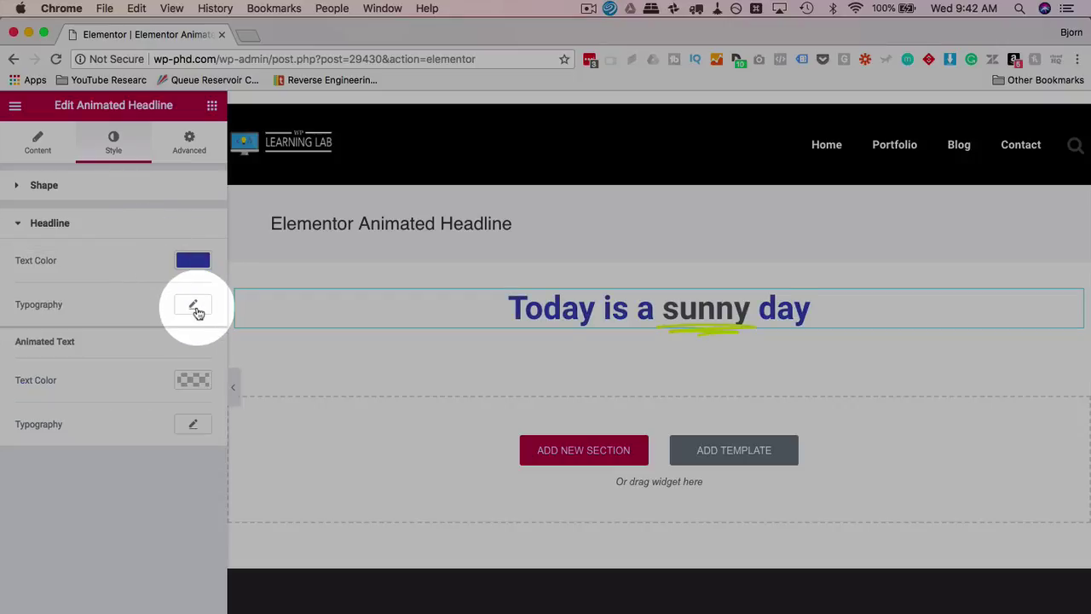
# - Colour the animated word 'sunny' pink-red #ed215e
pyautogui.click(193, 381)
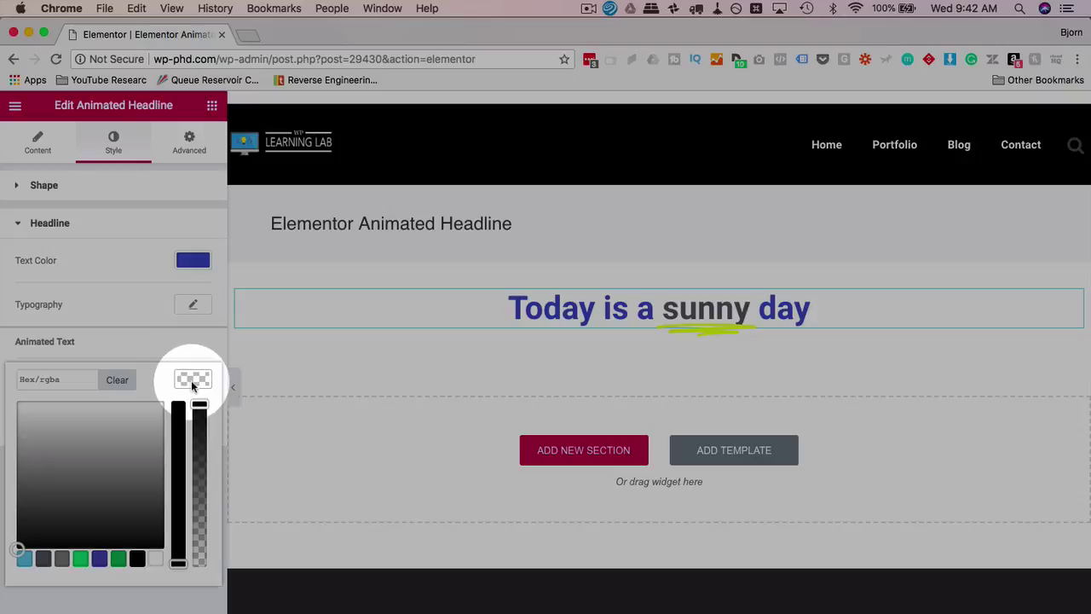
pyautogui.click(177, 423)
pyautogui.click(155, 415)
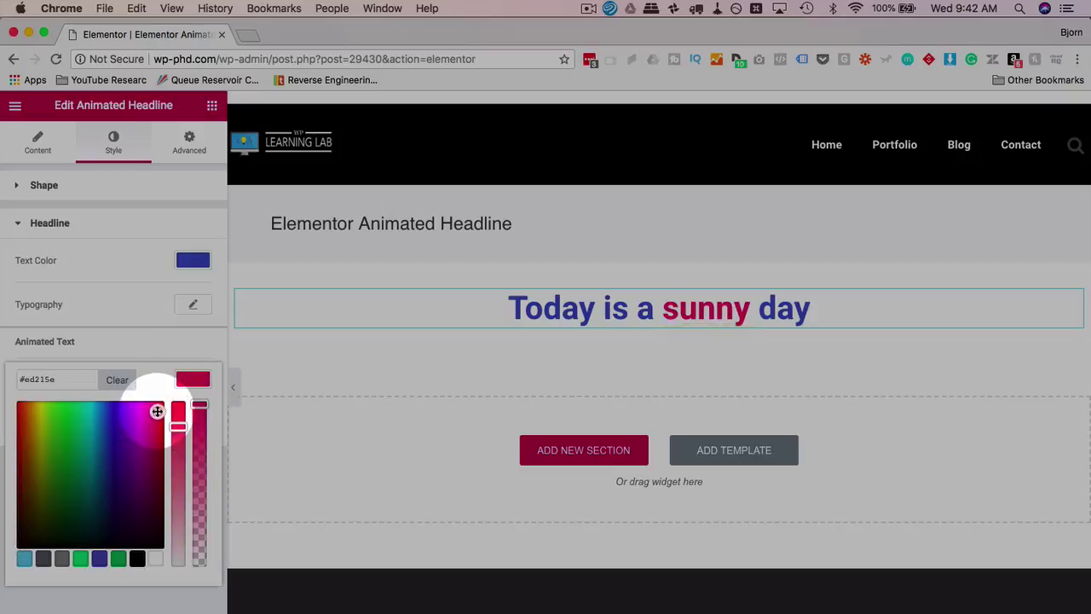
pyautogui.click(167, 309)
pyautogui.click(191, 305)
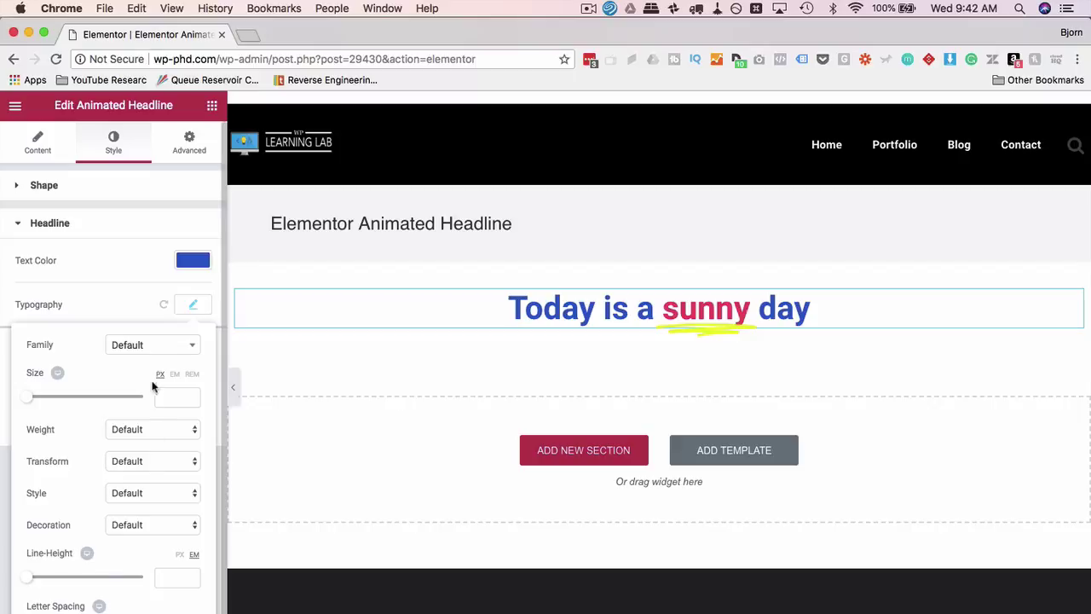
# - Set the headline font to Trebuchet MS, size about 41, weight 800
pyautogui.click(164, 346)
pyautogui.scroll(-2, 171, 474)
pyautogui.click(160, 466)
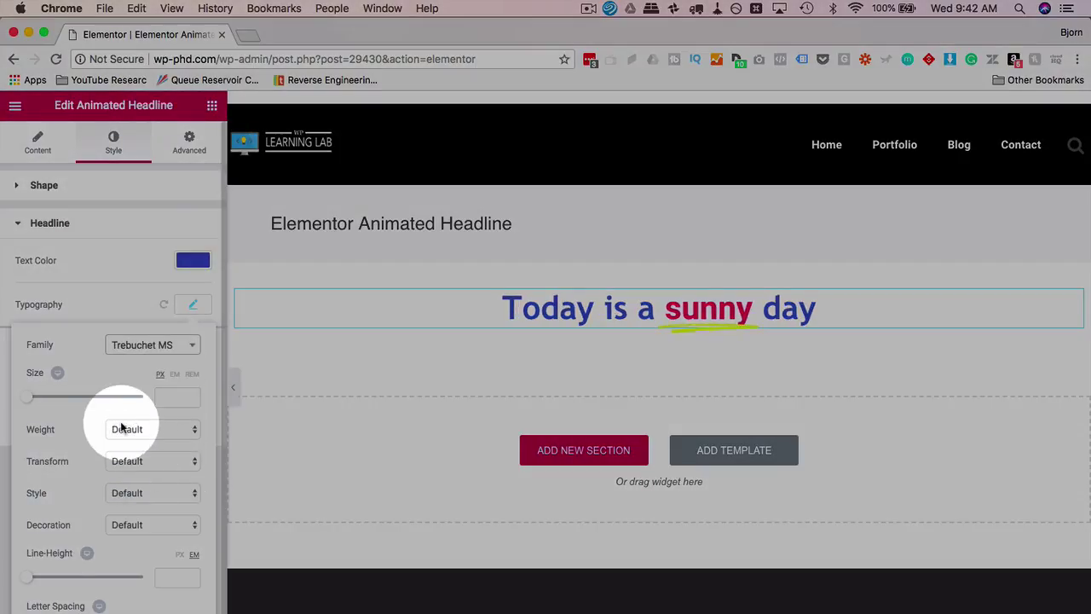
pyautogui.scroll(-1, 145, 422)
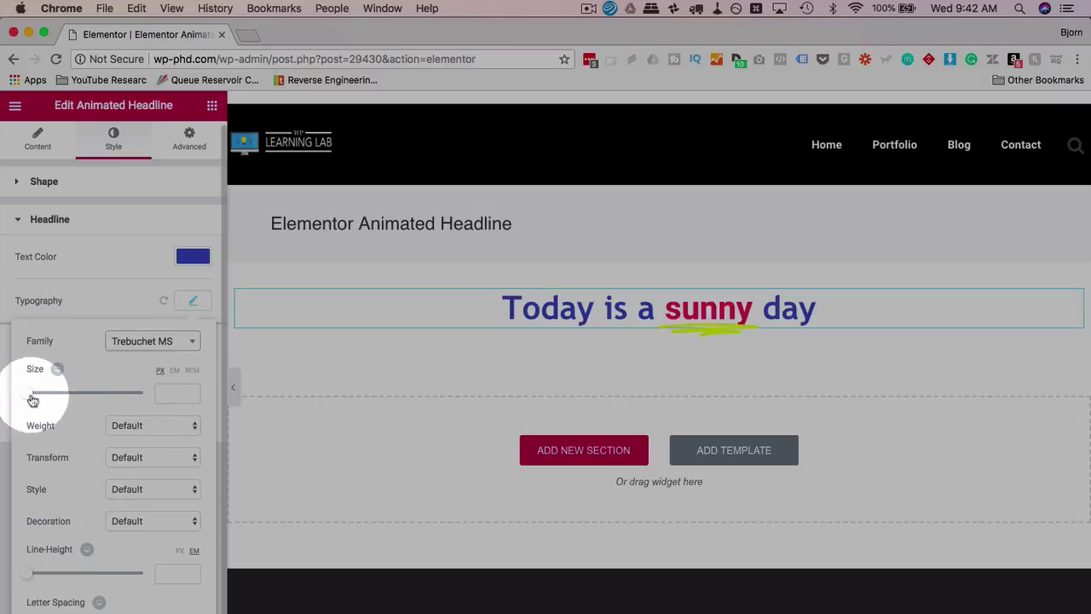
pyautogui.moveTo(31, 399)
pyautogui.mouseDown()
pyautogui.moveTo(80, 389)
pyautogui.moveTo(42, 394)
pyautogui.mouseUp()
pyautogui.click(132, 426)
pyautogui.click(137, 399)
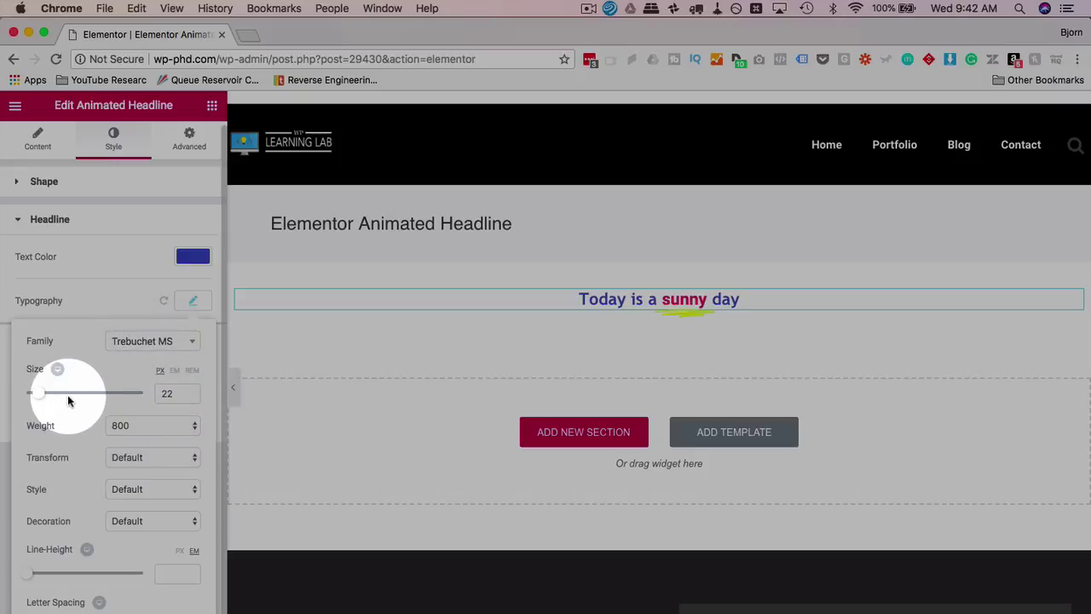
# - Try size about 52, Bold weight and Uppercase, then reset the typography to default
pyautogui.moveTo(43, 403); pyautogui.dragTo(70, 402)
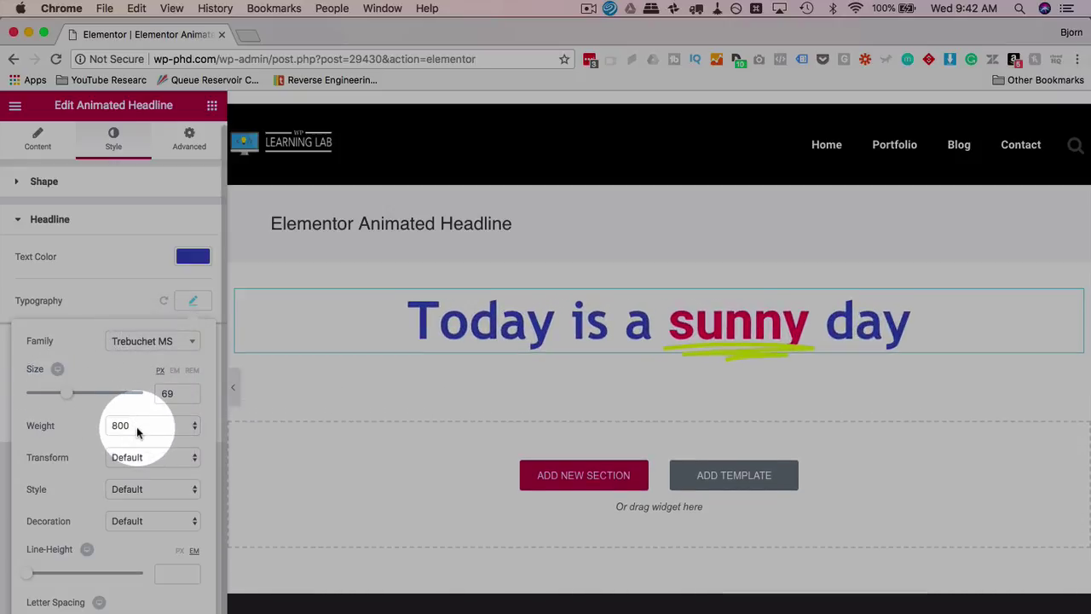
pyautogui.click(136, 426)
pyautogui.click(143, 475)
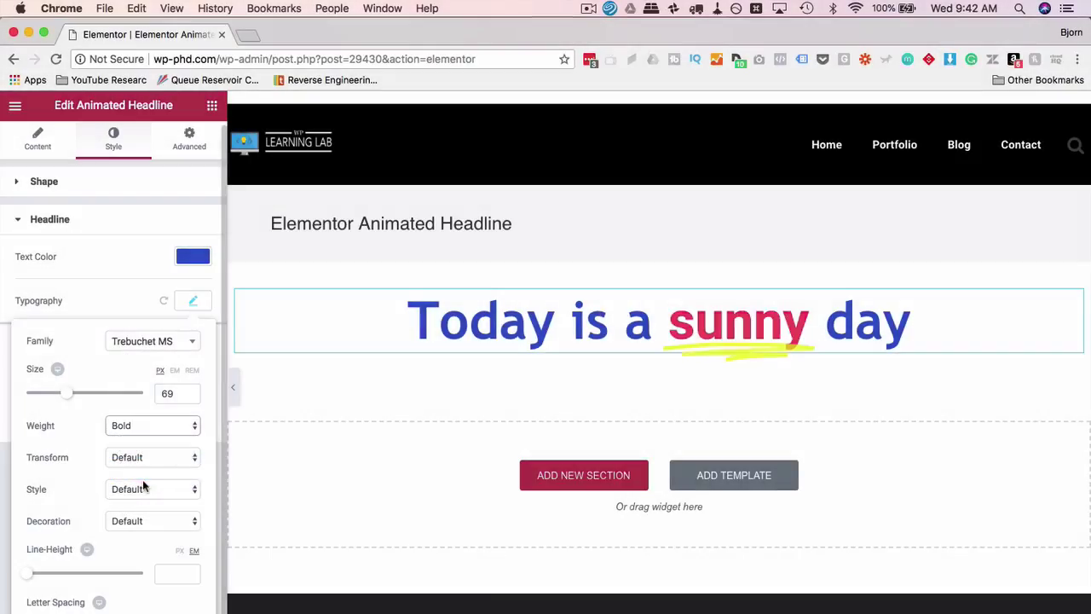
pyautogui.click(141, 457)
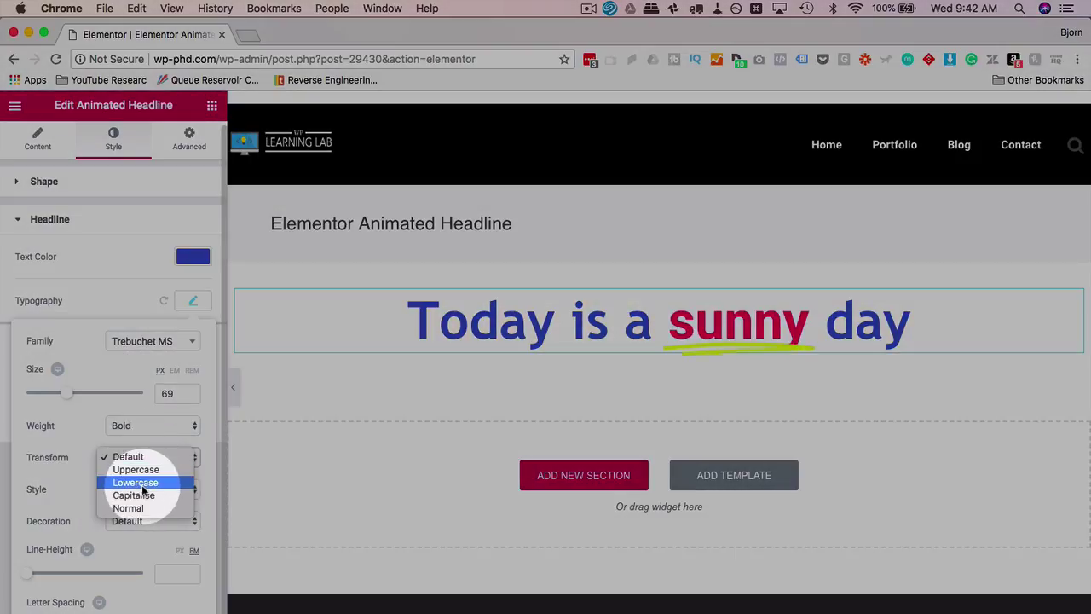
pyautogui.click(141, 495)
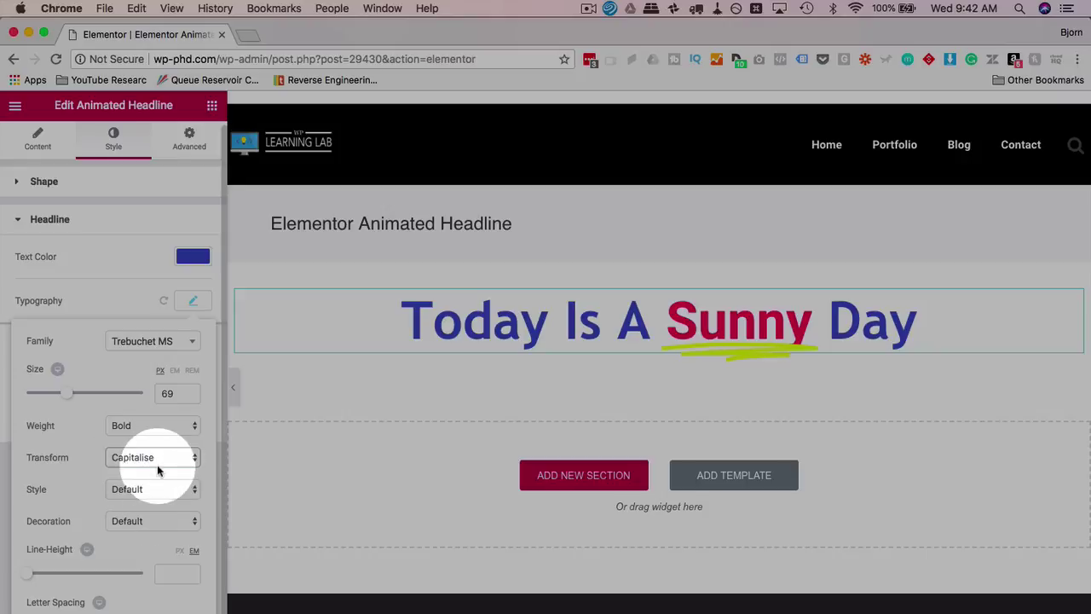
pyautogui.click(161, 464)
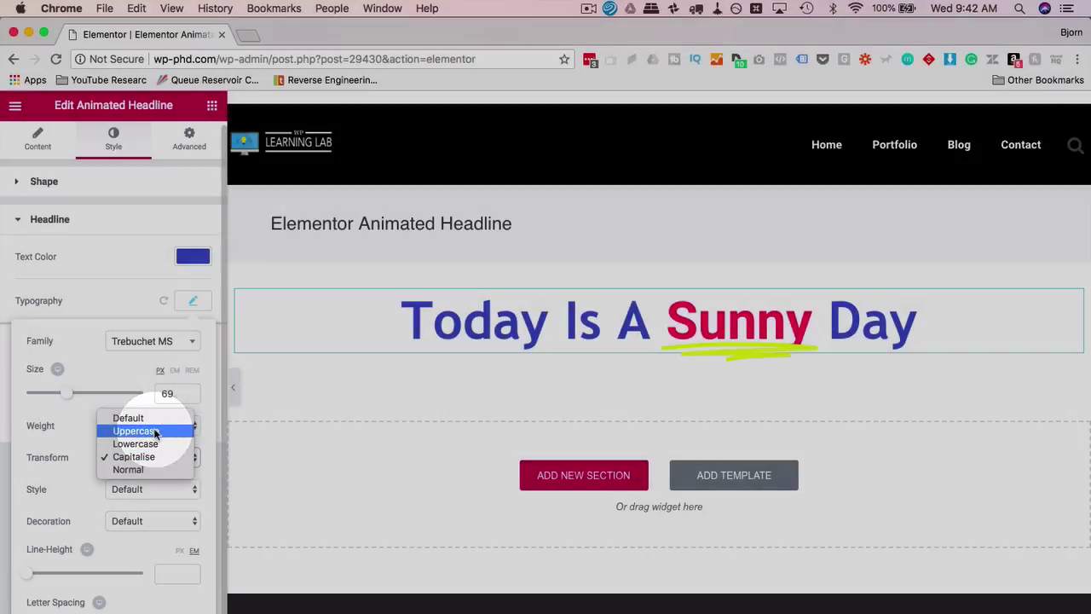
pyautogui.click(136, 431)
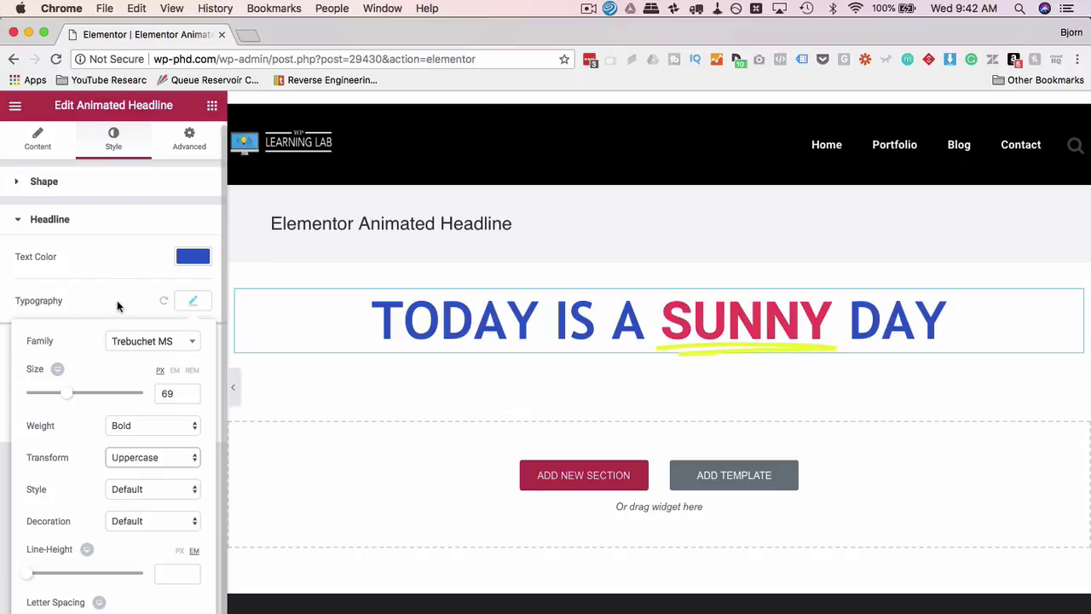
pyautogui.click(165, 302)
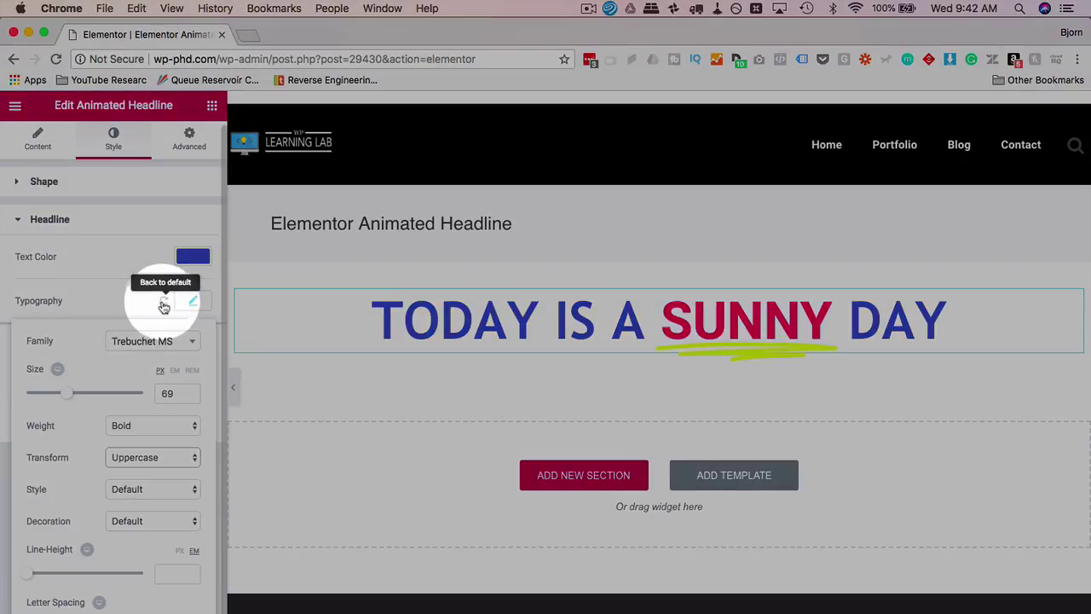
pyautogui.click(162, 306)
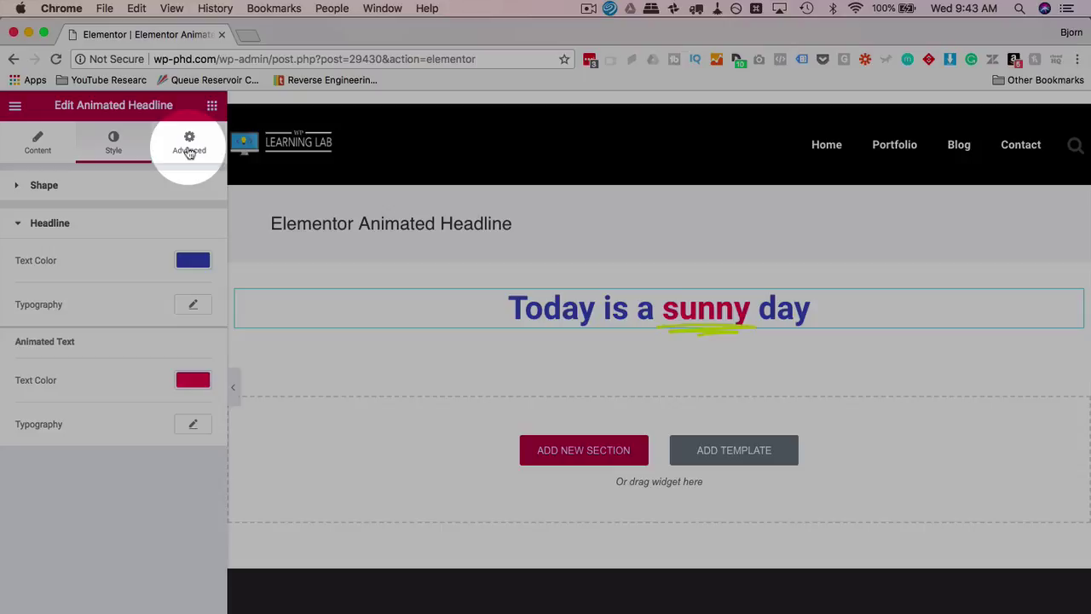
# - In the Advanced tab, set the entrance animation to Fade In Left with Normal duration
pyautogui.click(189, 145)
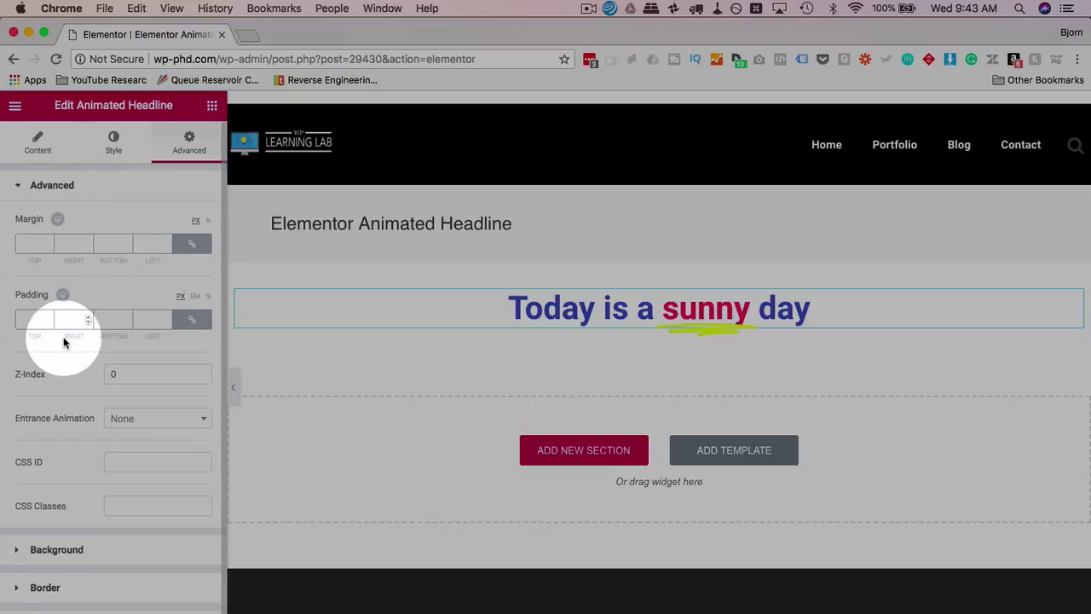
pyautogui.scroll(-1, 67, 341)
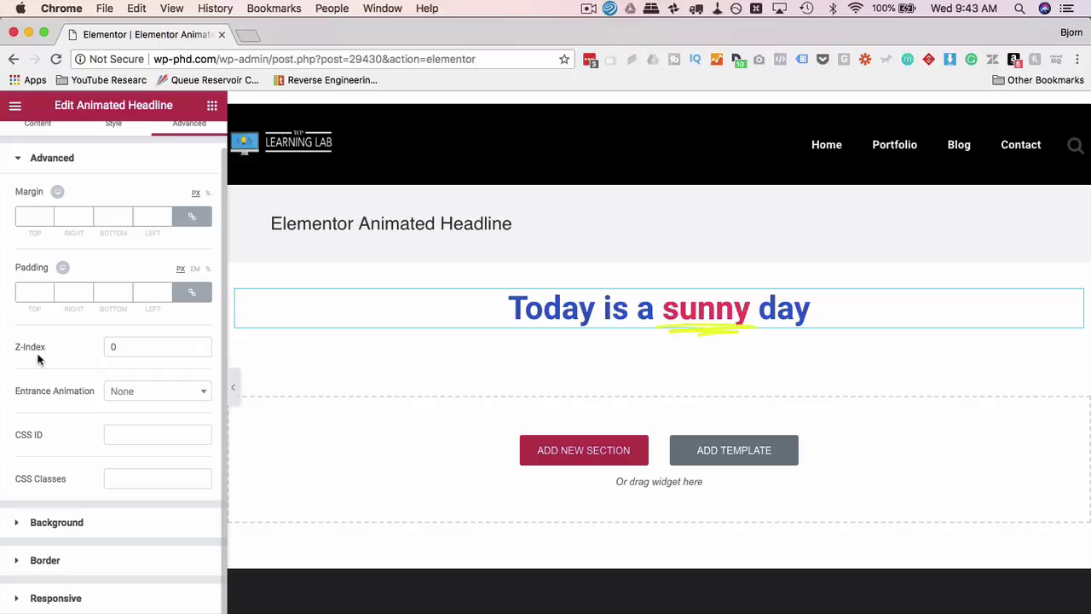
pyautogui.click(160, 393)
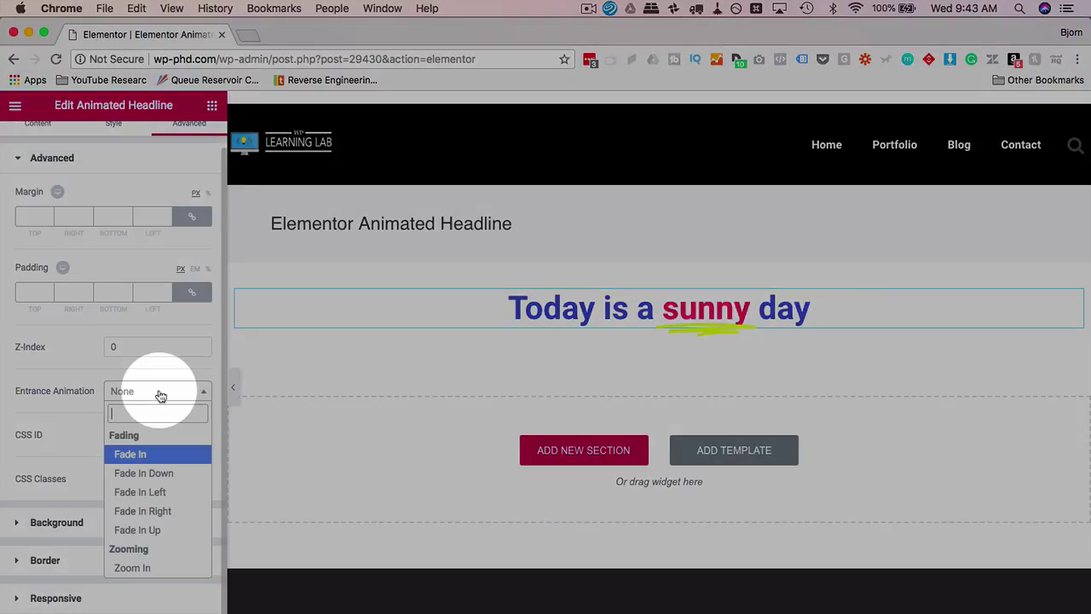
pyautogui.click(165, 498)
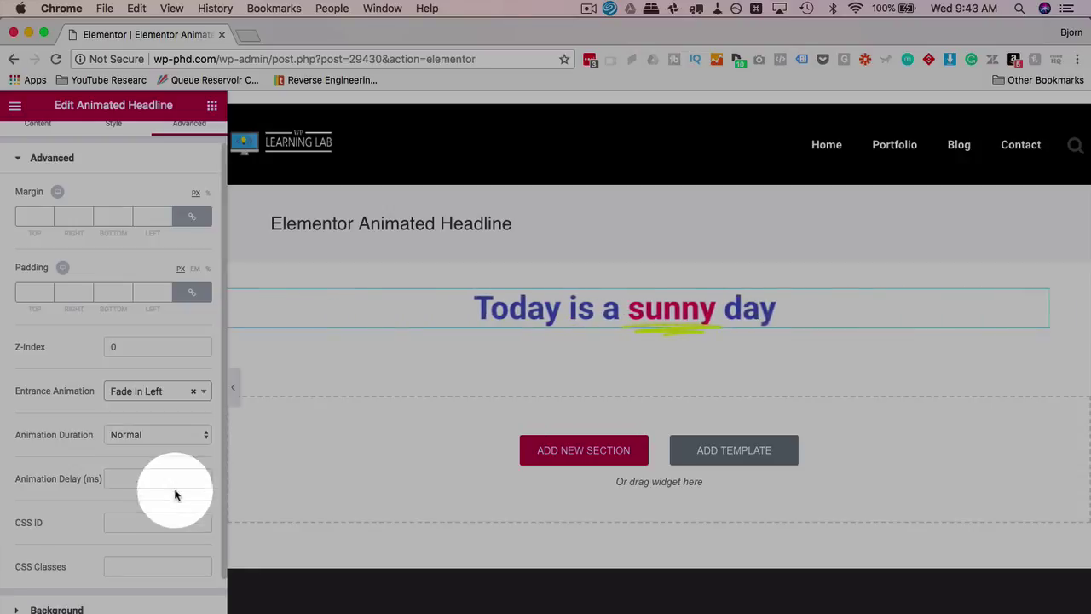
pyautogui.scroll(-3, 80, 418)
pyautogui.click(156, 347)
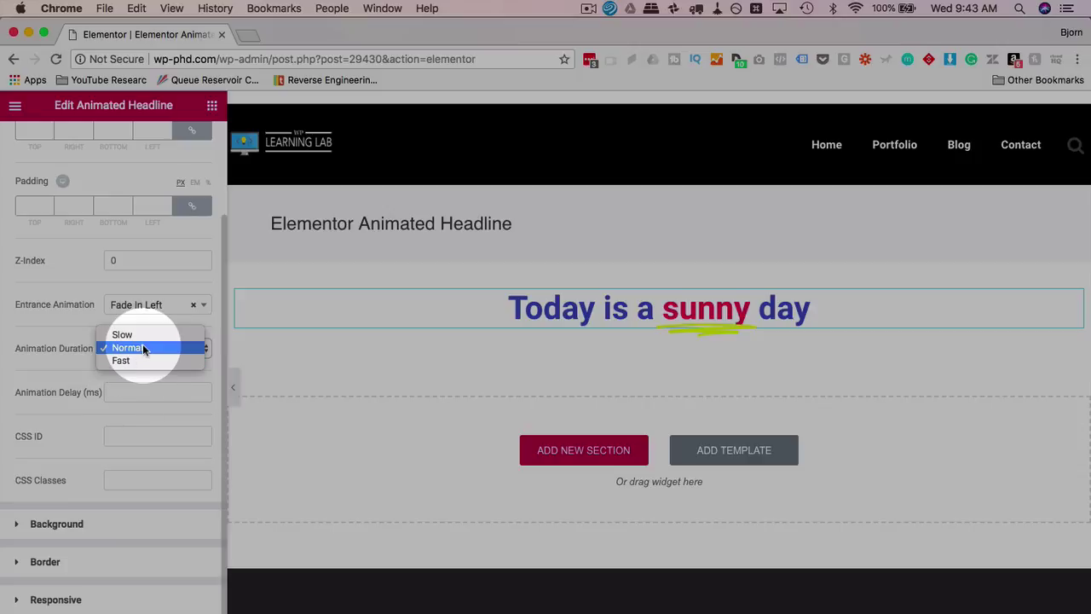
pyautogui.click(84, 372)
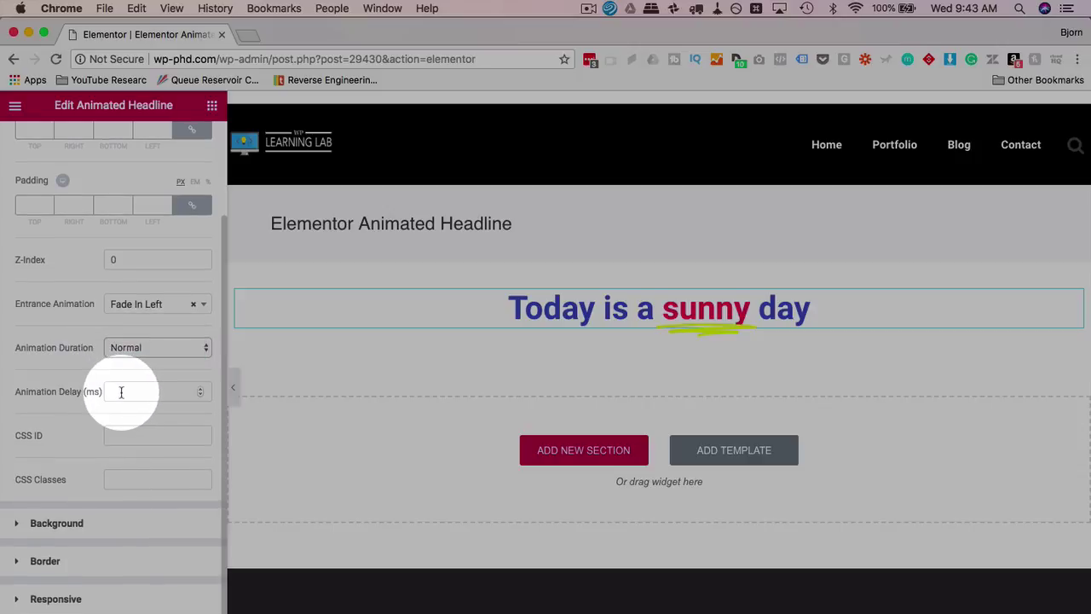
pyautogui.click(111, 436)
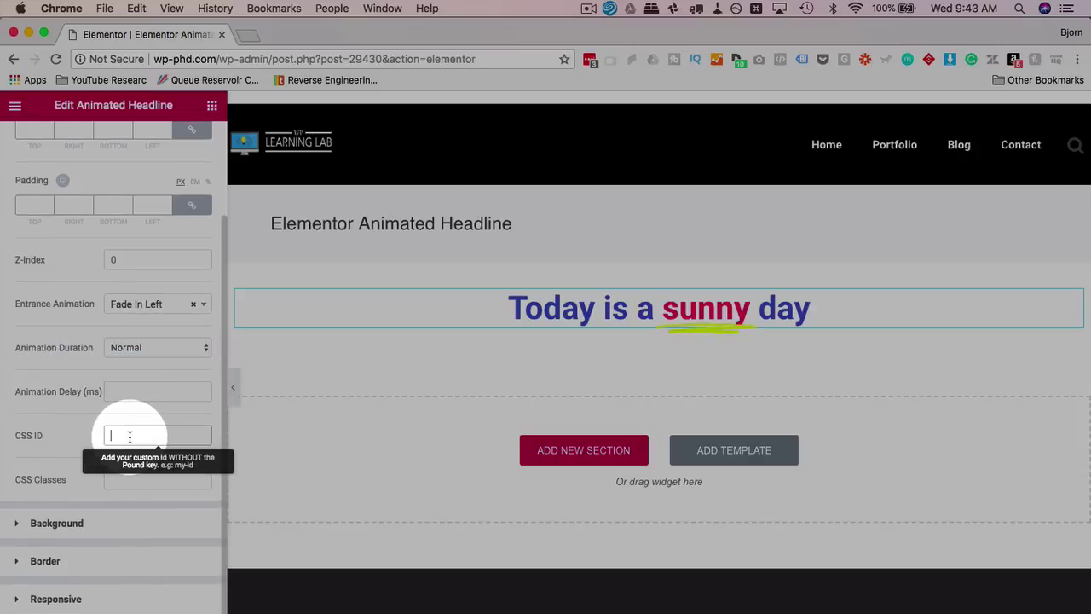
pyautogui.click(144, 482)
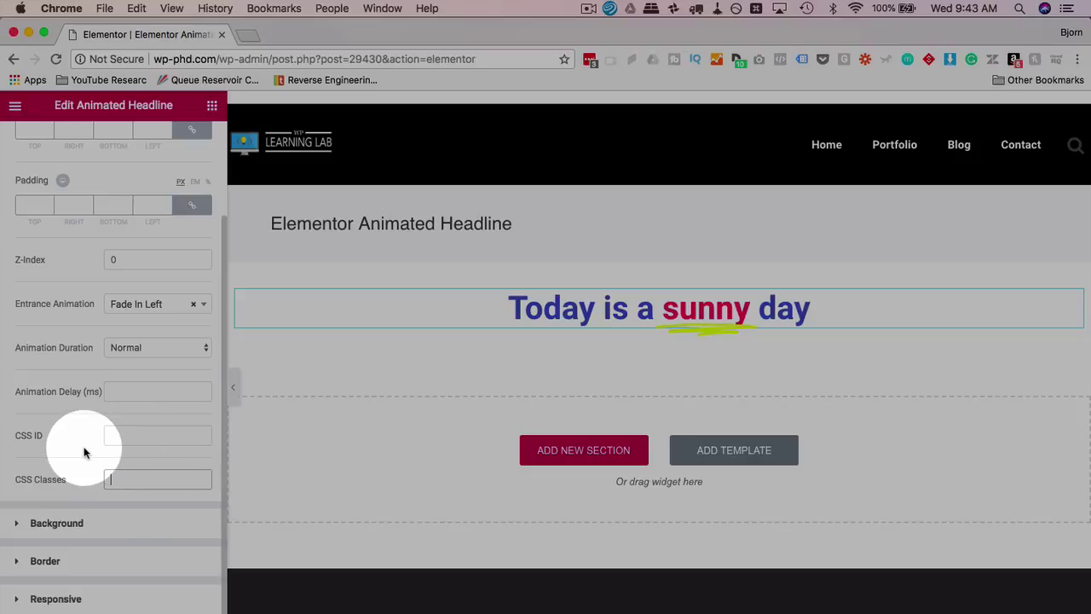
pyautogui.click(69, 523)
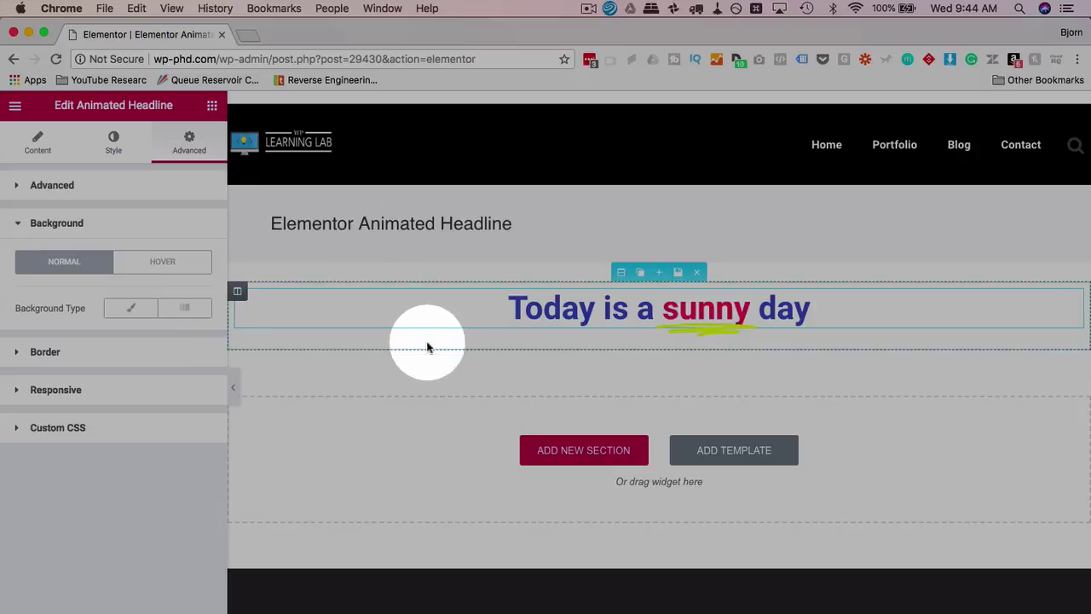
# - Expand the Border, Responsive and Custom CSS sections of the headline's Advanced settings
pyautogui.click(142, 353)
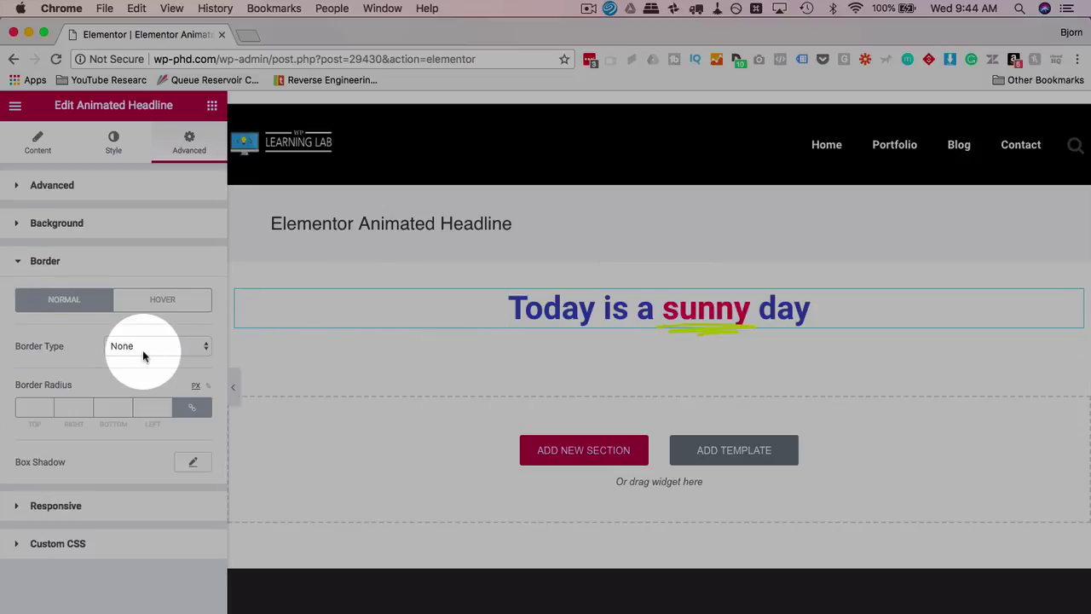
pyautogui.click(104, 505)
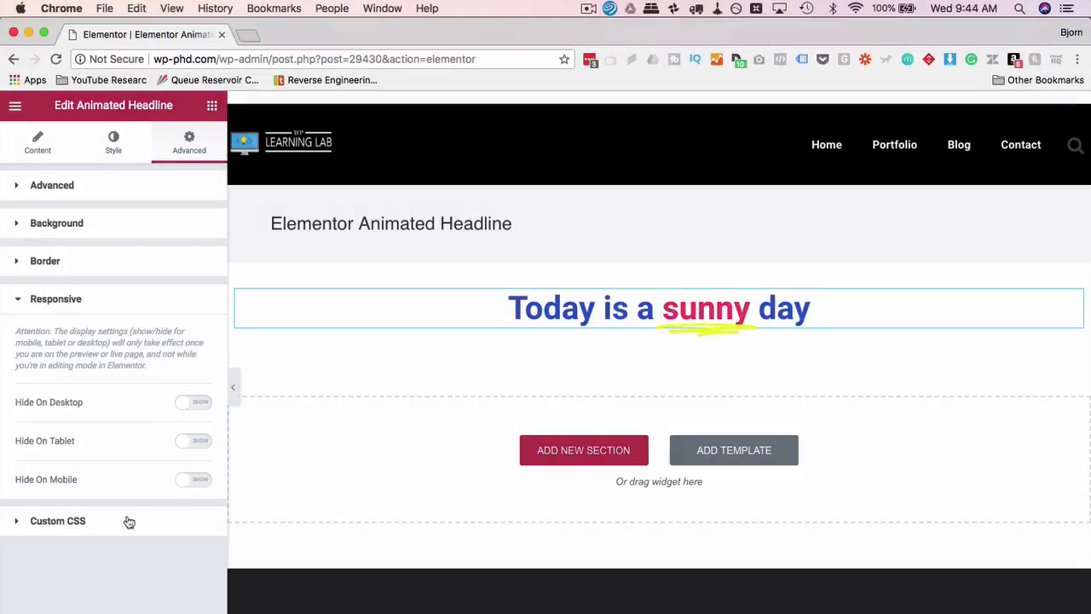
pyautogui.click(128, 521)
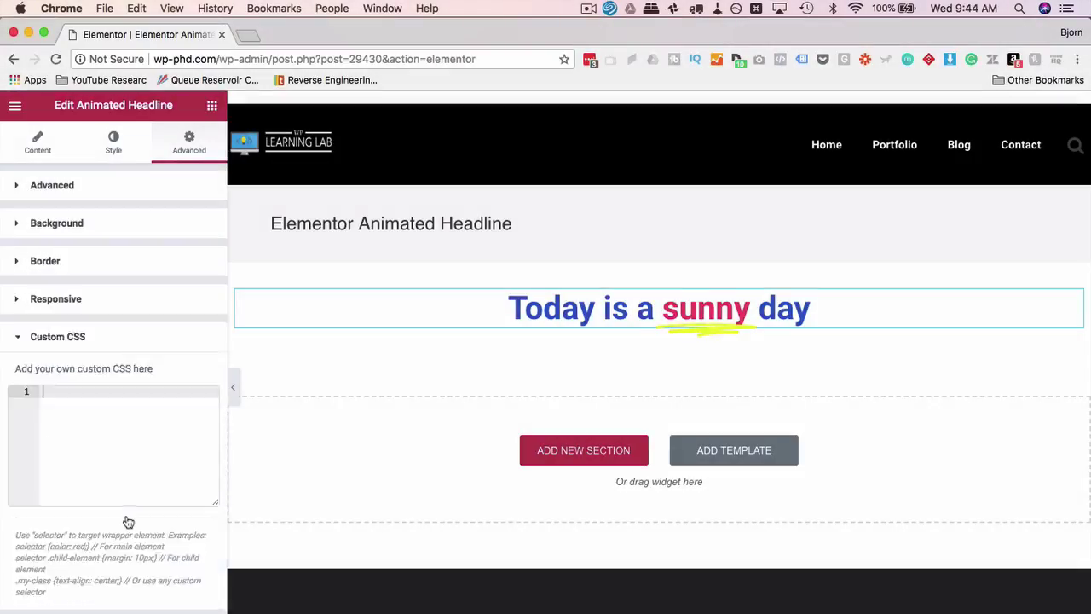